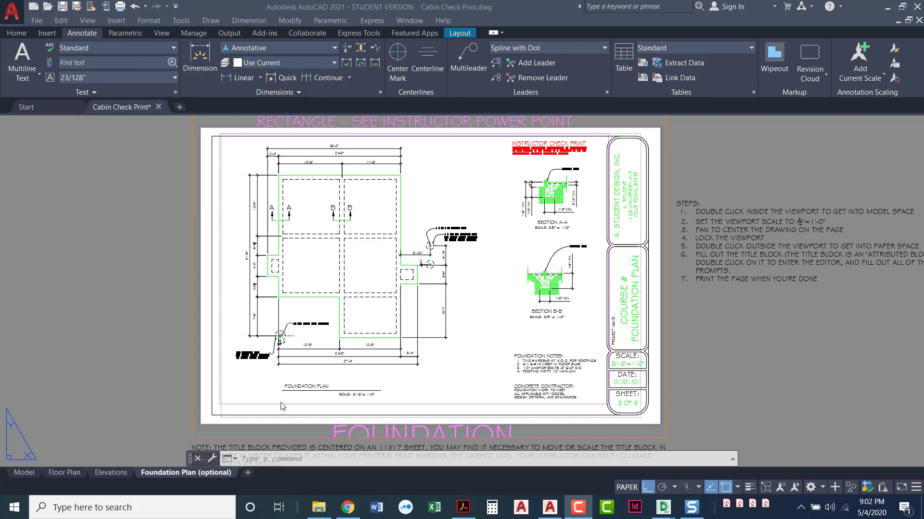
Examine the scale notes under the foundation plan and Section B-B on the foundation plan layout.
scroll(281, 406, up, 5)
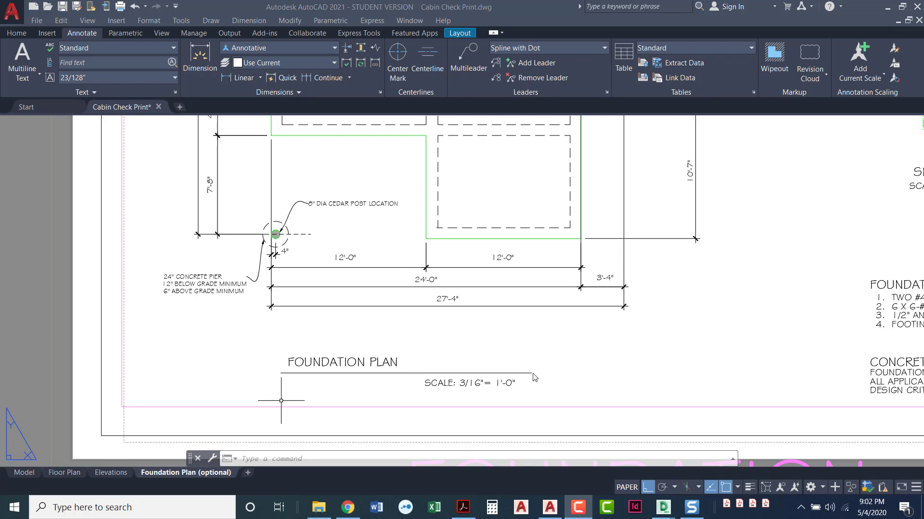
scroll(466, 347, down, 5)
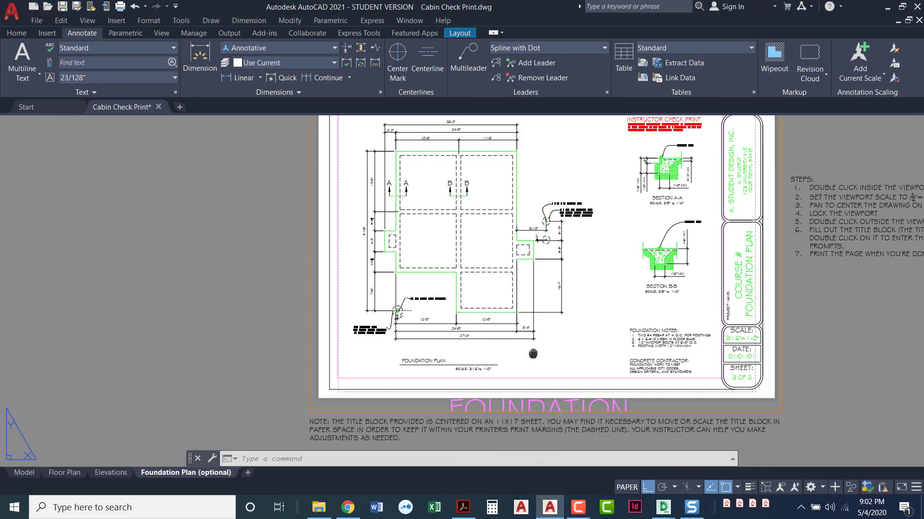
scroll(551, 325, up, 6)
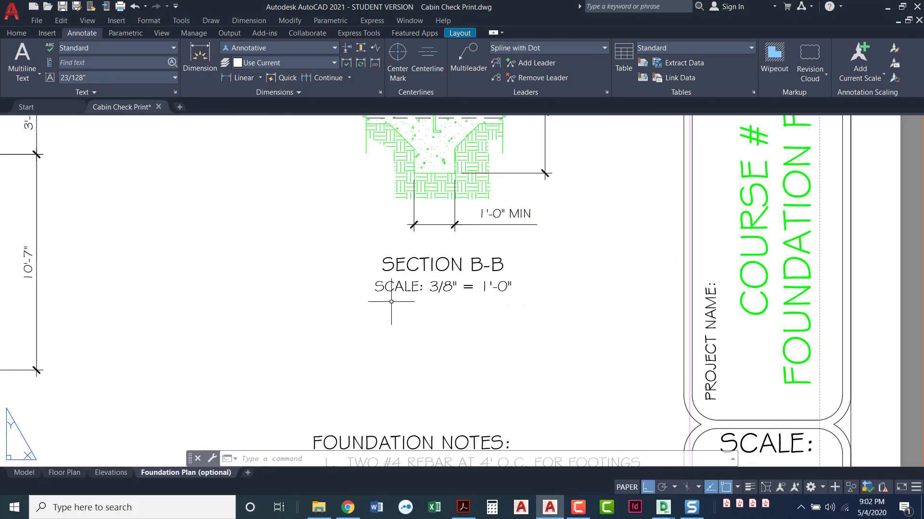
scroll(459, 310, down, 5)
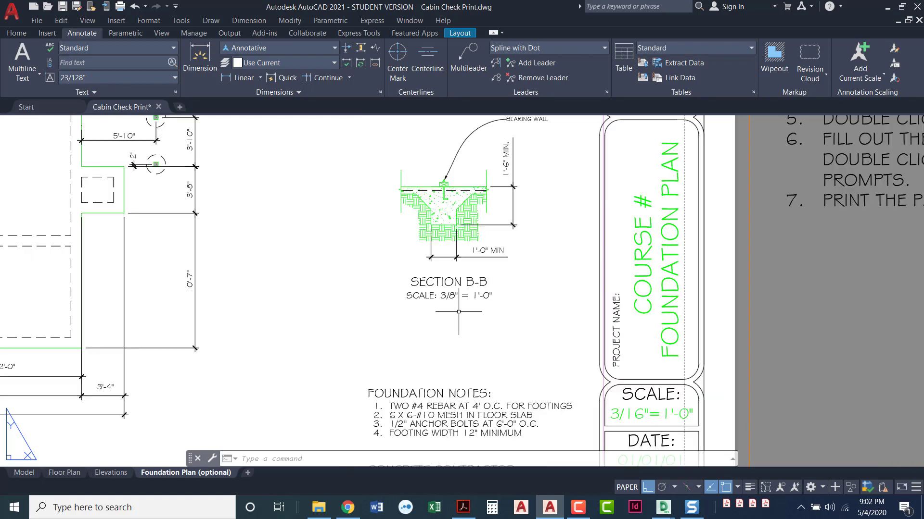
scroll(443, 319, down, 3)
middle_drag(443, 320, 482, 338)
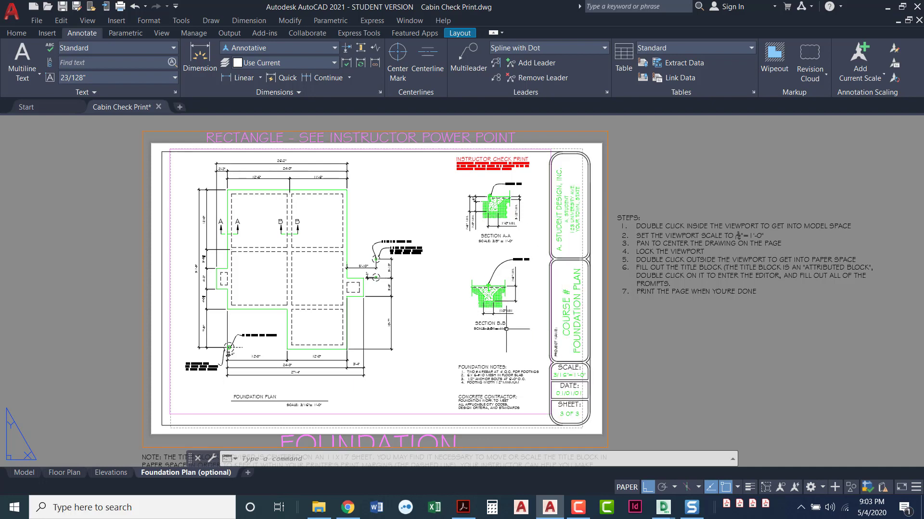
Switch to model space and bring the separate foundation plan copy with Sections A-A and B-B into view.
click(23, 477)
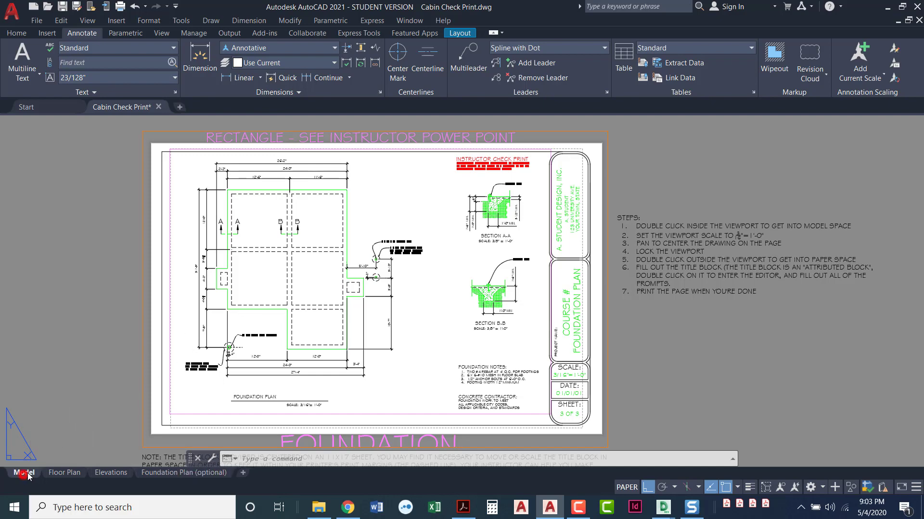
scroll(216, 351, down, 5)
middle_drag(243, 343, 426, 342)
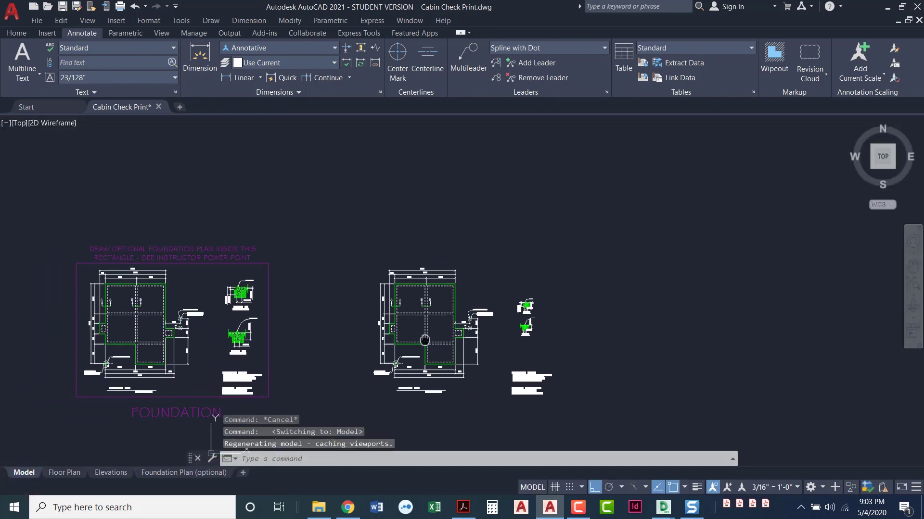
scroll(241, 313, up, 4)
middle_drag(236, 312, 270, 306)
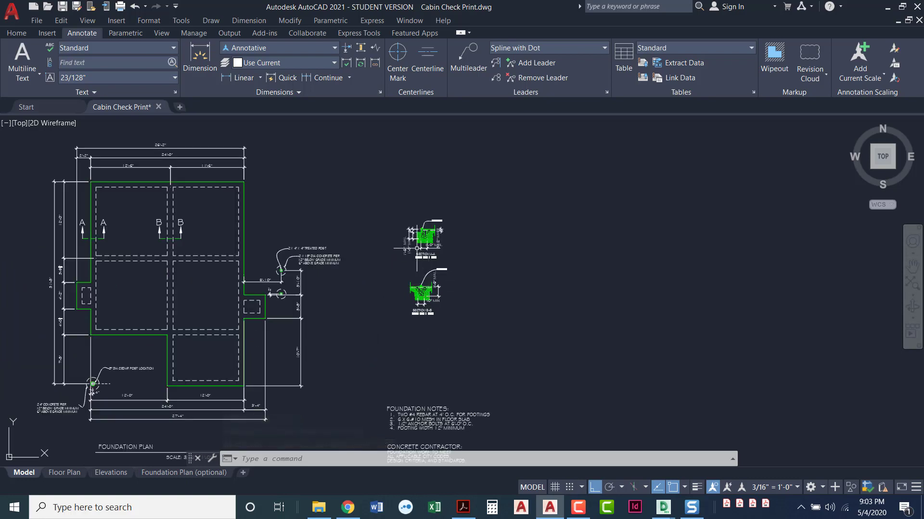
scroll(423, 274, up, 4)
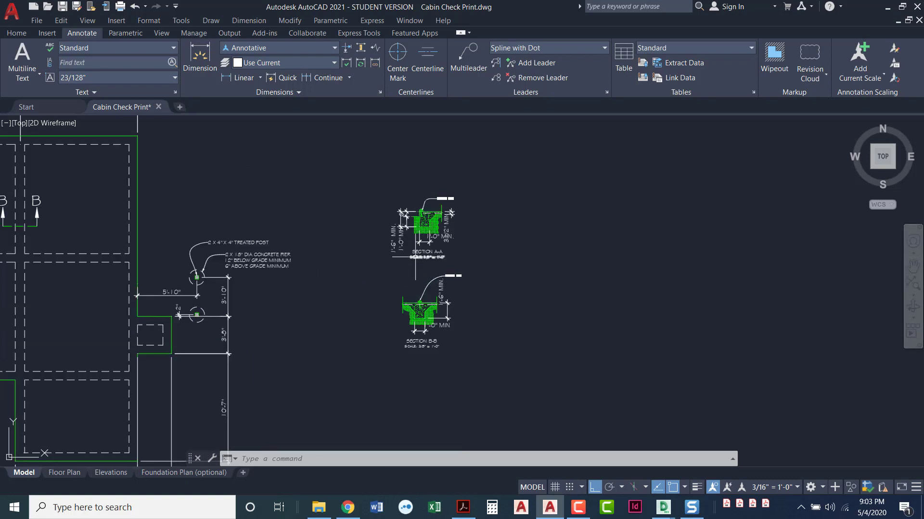
middle_drag(402, 268, 545, 283)
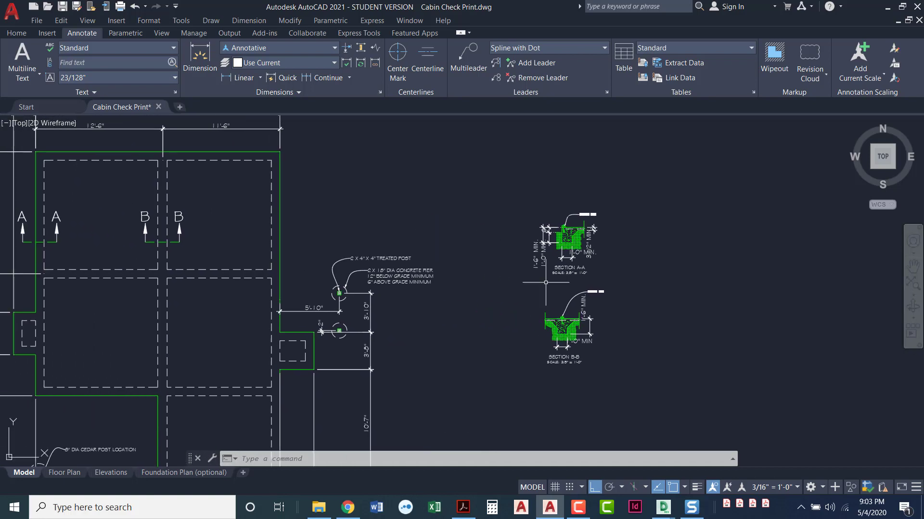
Try to set the Arch 64 dimension style's text height to 1/16" and inspect its overall scale.
click(380, 92)
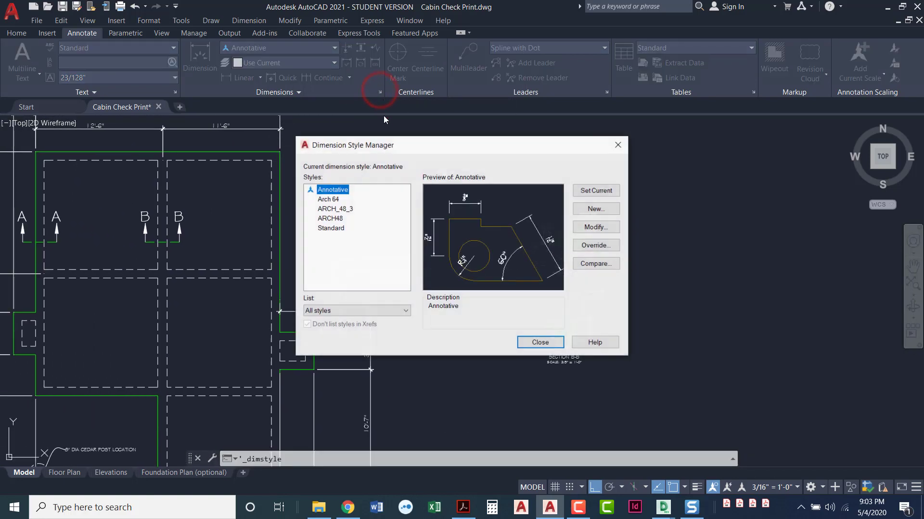
click(339, 200)
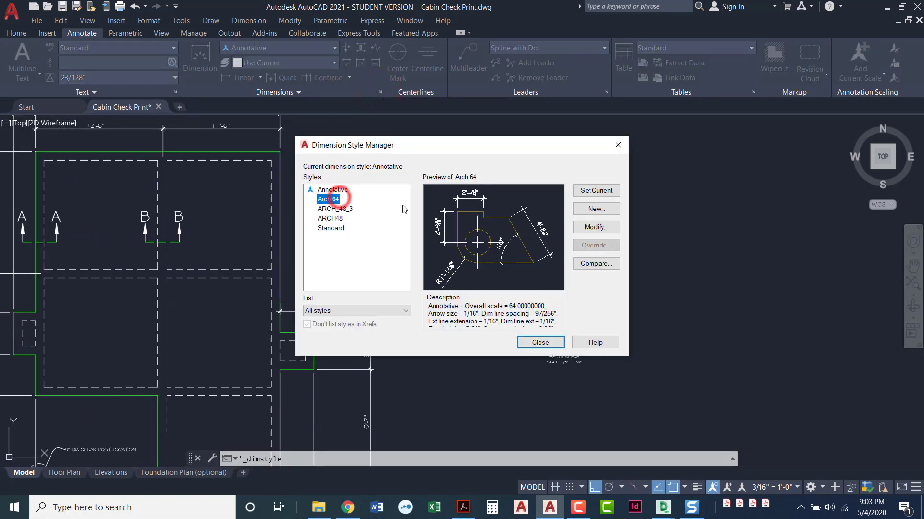
click(590, 228)
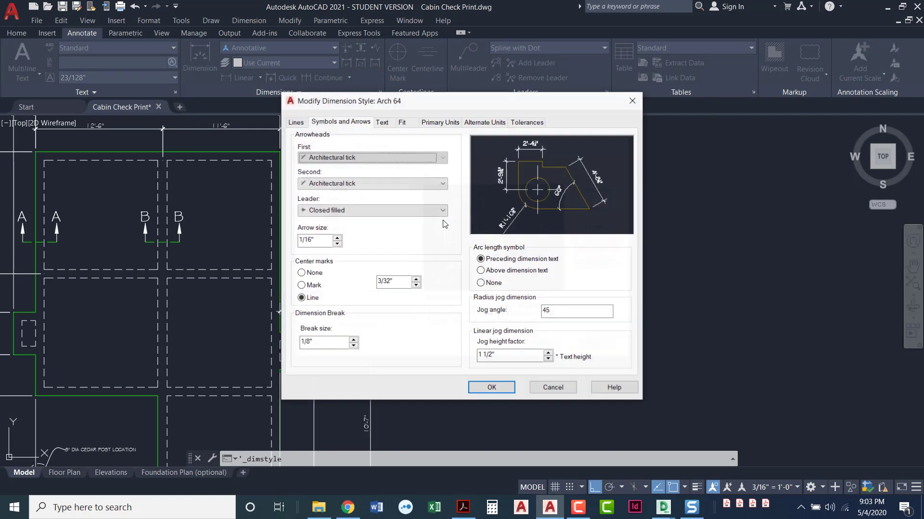
click(385, 123)
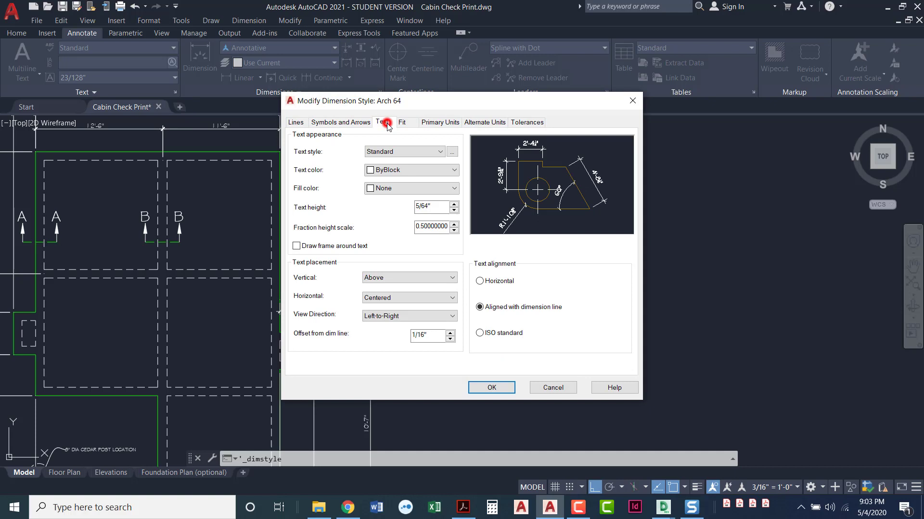
double_click(435, 208)
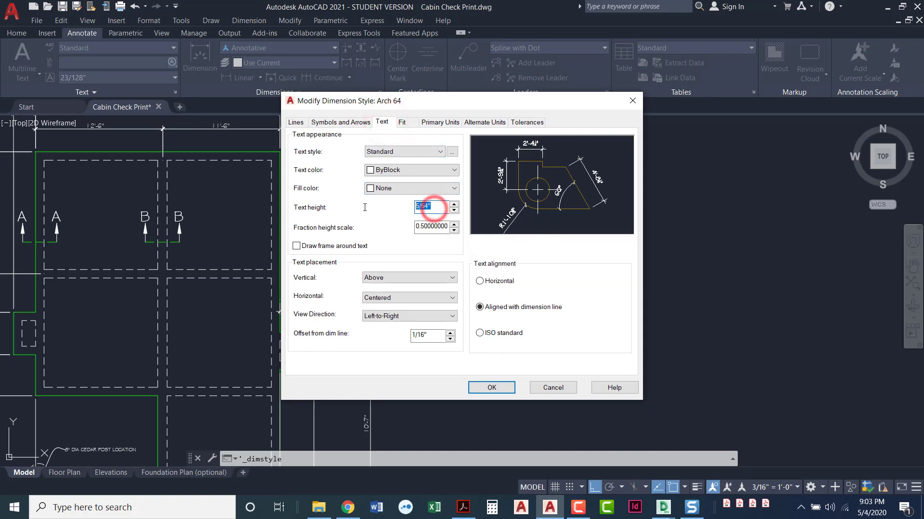
text(1)
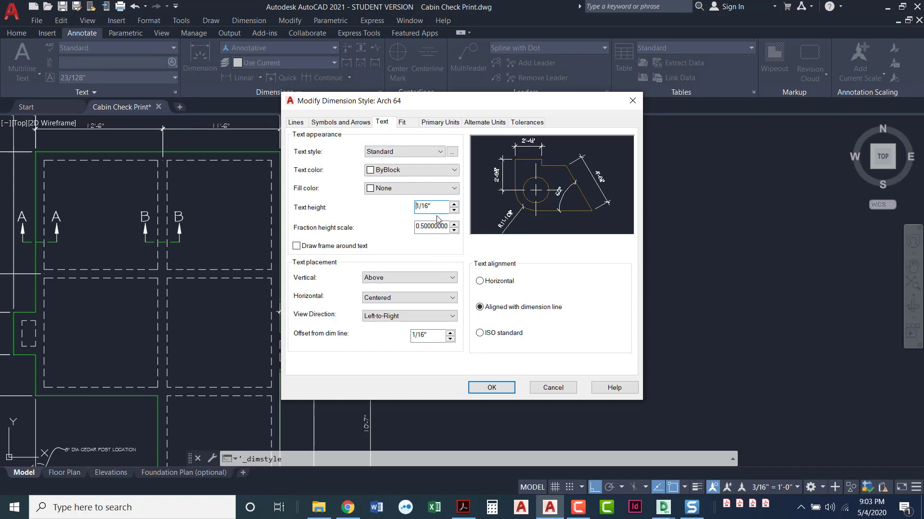
click(403, 123)
click(587, 284)
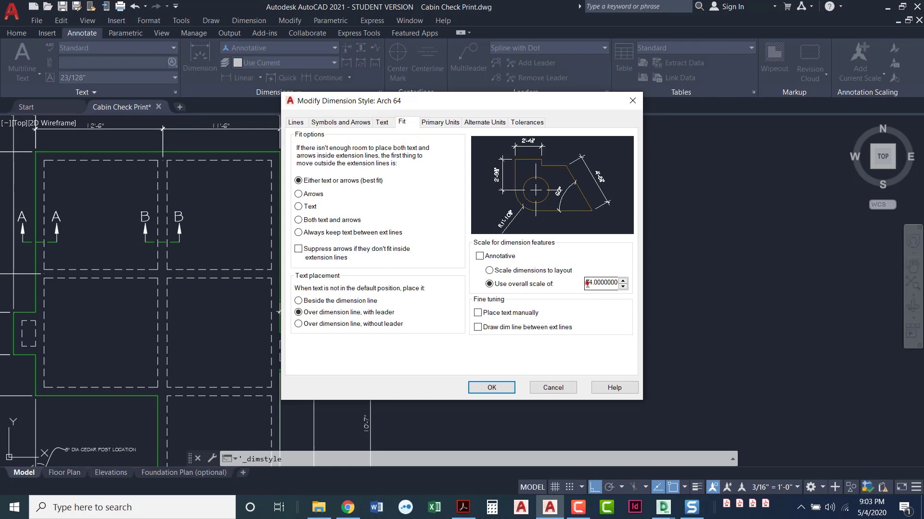
double_click(587, 284)
Look up the drawing scale factors in the Text Height Scale Factors PDF in Acrobat, then return to AutoCAD and discard the open style changes.
key(alt+Tab)
key(Tab)
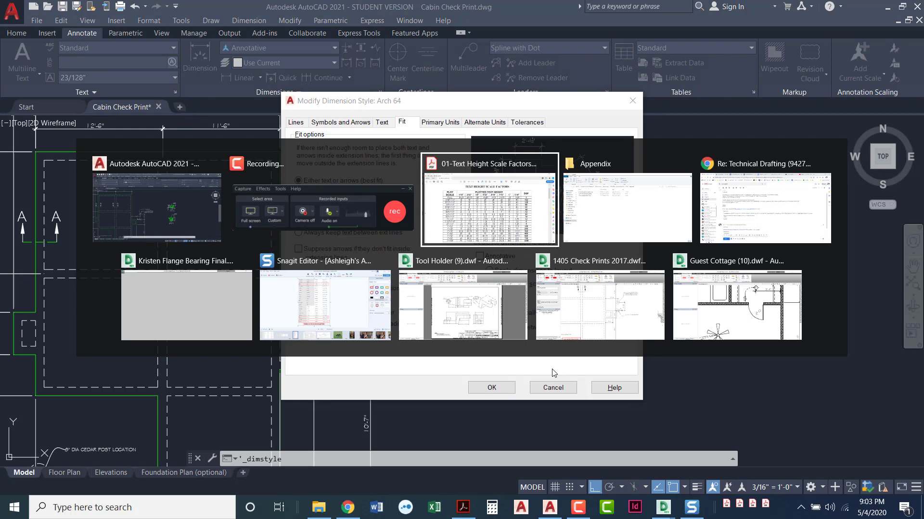
scroll(552, 368, down, 1)
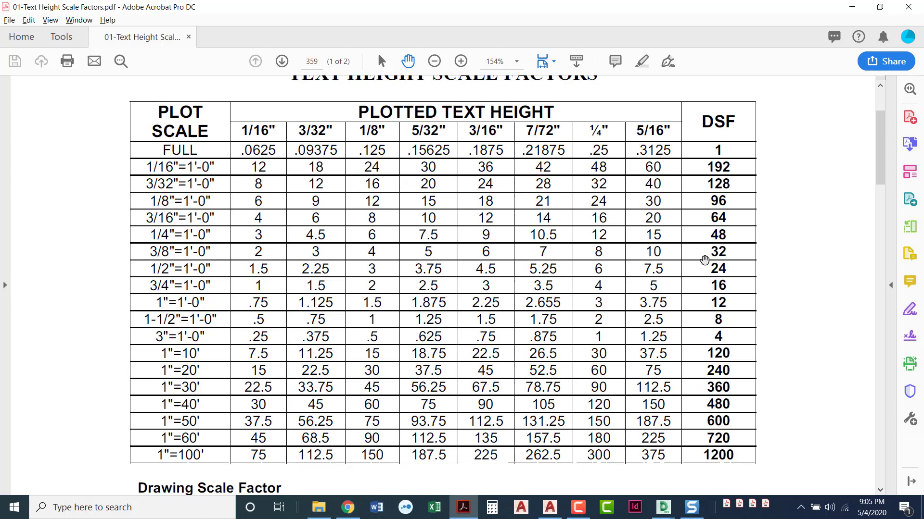
key(alt+Tab)
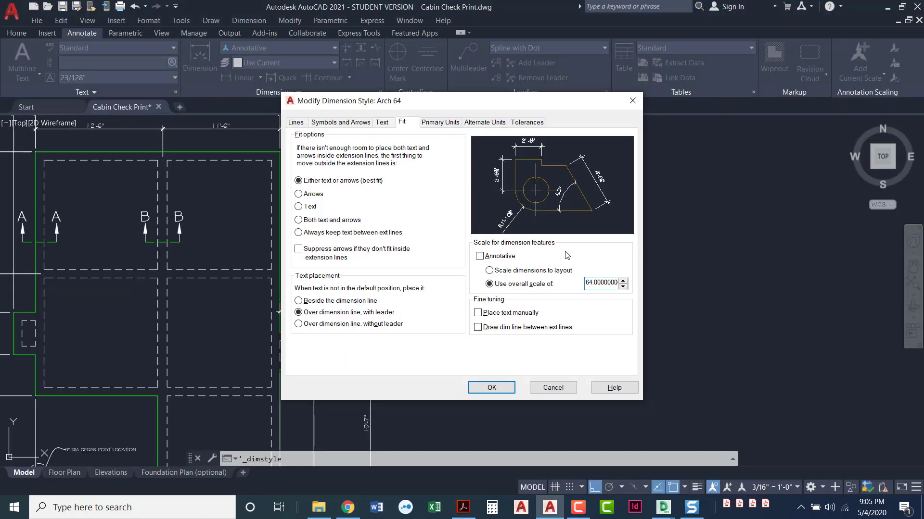
click(543, 387)
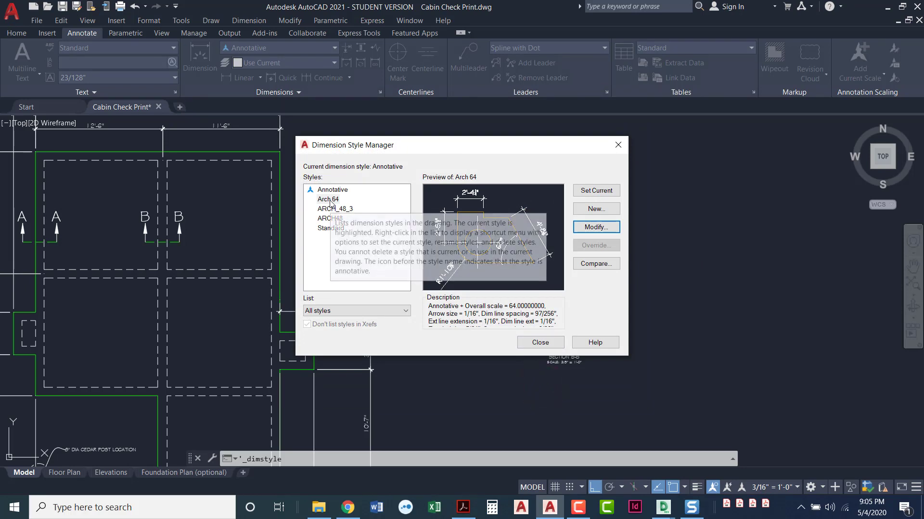
Create a new dimension style named Arch 32, starting from Arch 64.
click(597, 209)
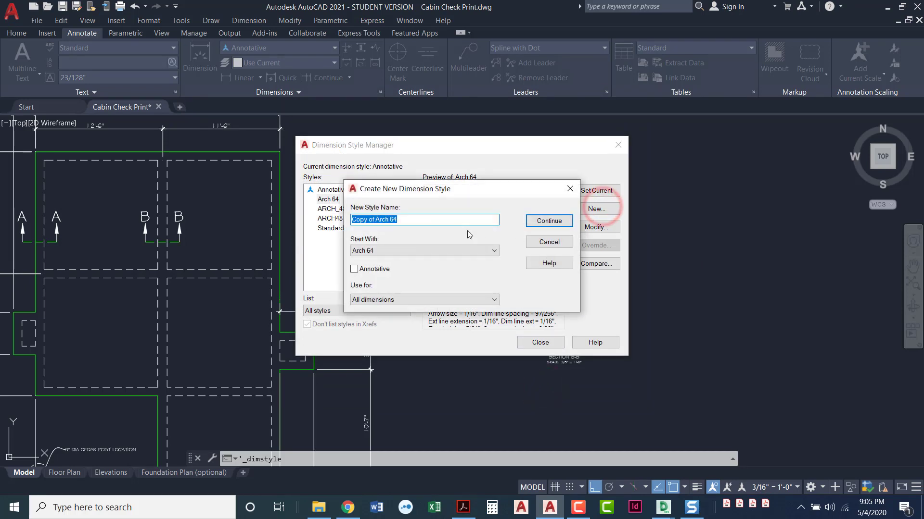
text(Arch 32)
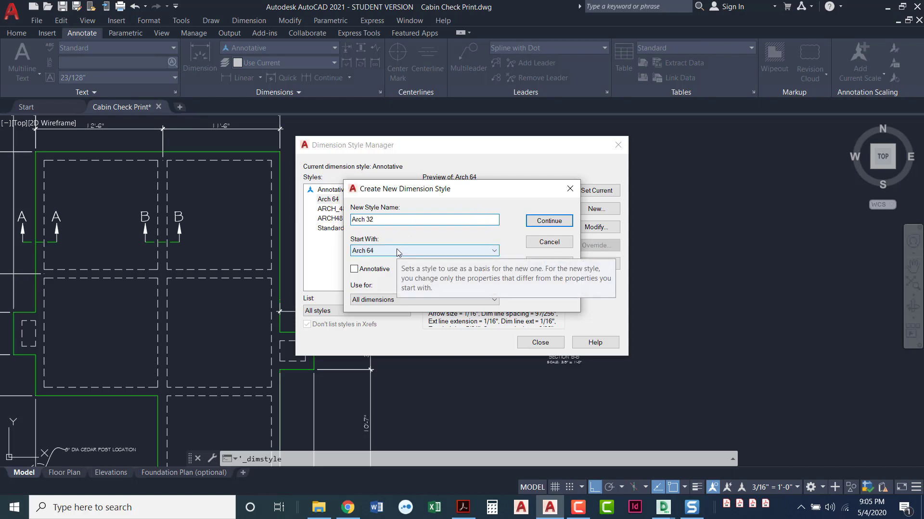
click(554, 222)
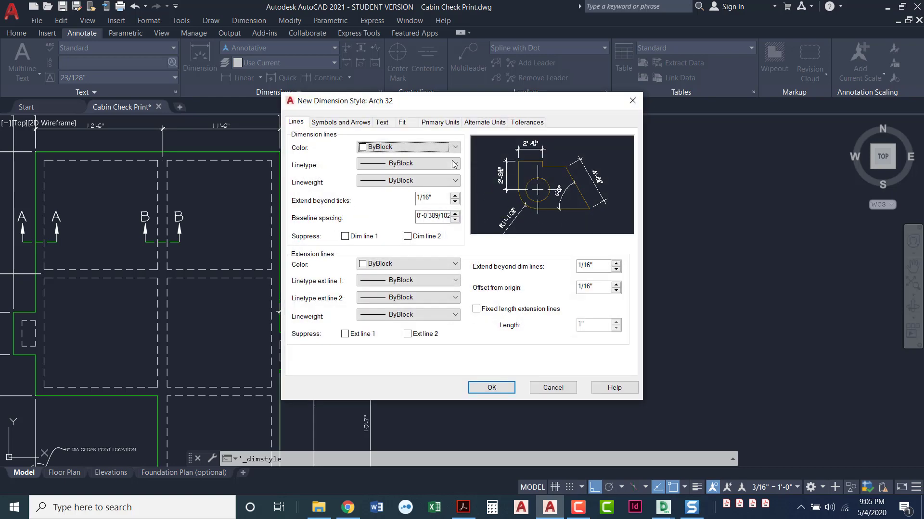
Give the Arch 32 dimension style a text height of 1/16" and an overall scale of 32.
click(381, 122)
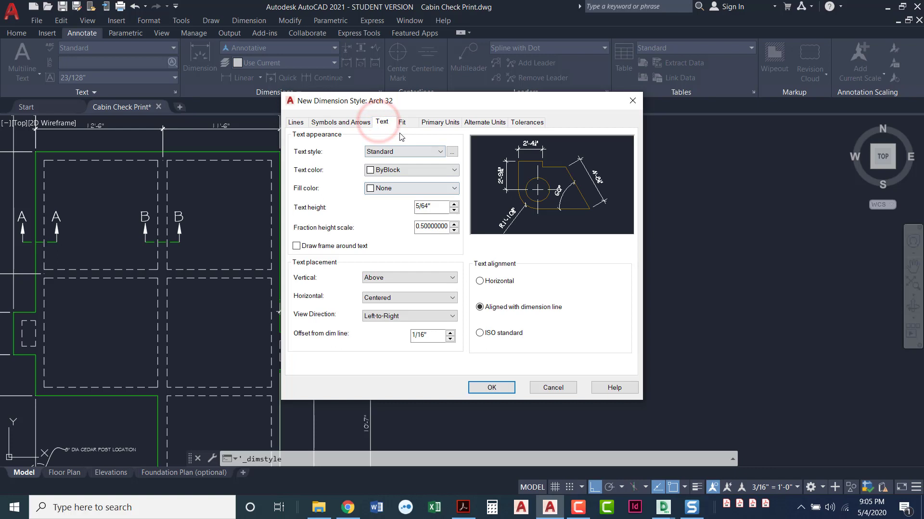
double_click(430, 207)
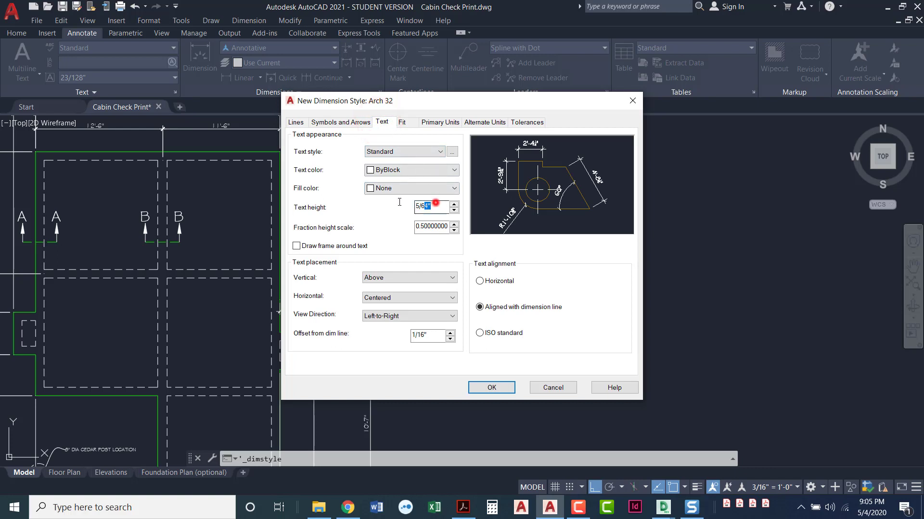
text(1/16)
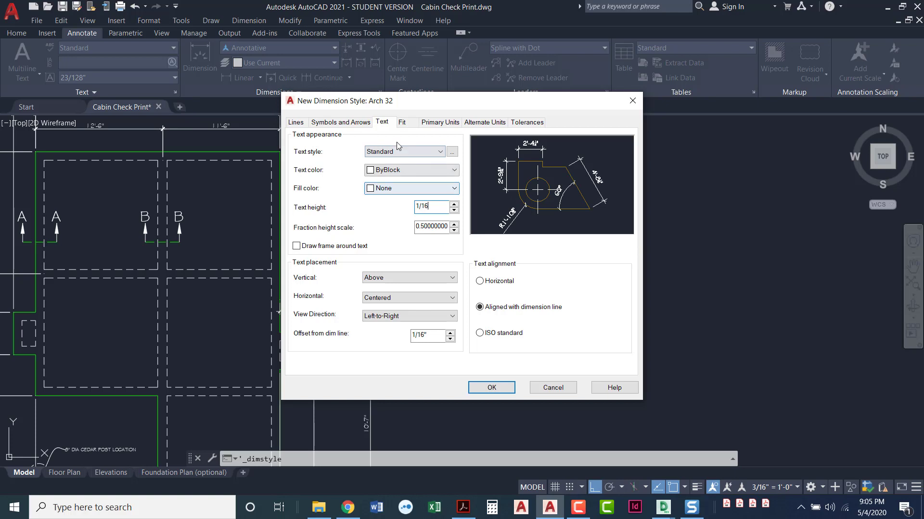
click(402, 122)
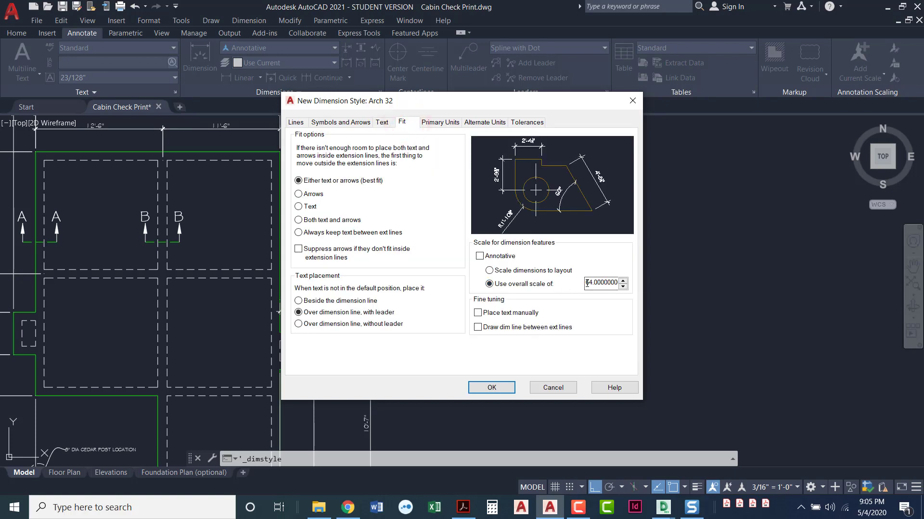
double_click(587, 283)
text(32)
click(490, 387)
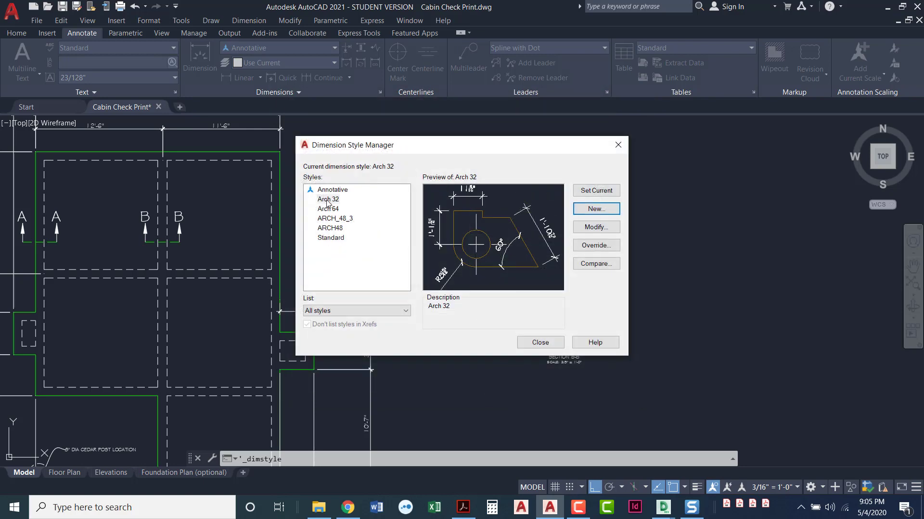
Set the Arch 64 dimension style's text height to 1/16" and finish managing the dimension styles.
click(327, 199)
click(328, 209)
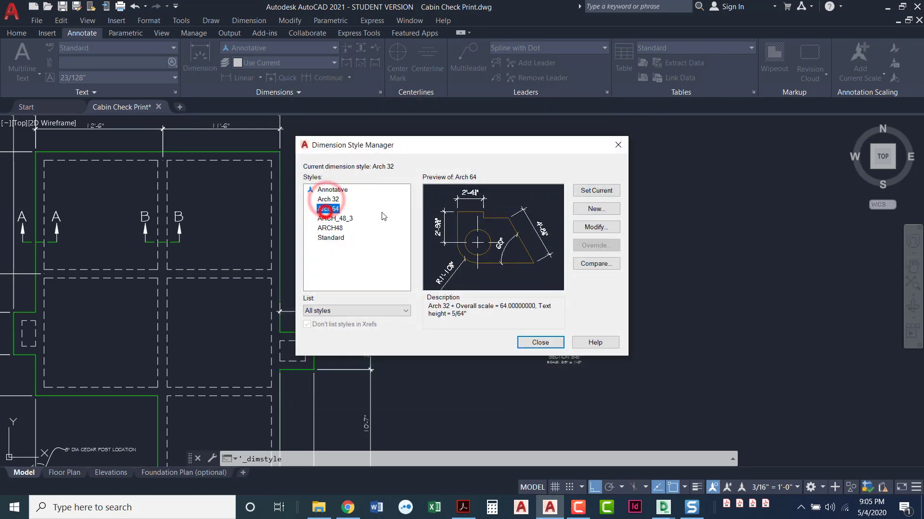
click(593, 229)
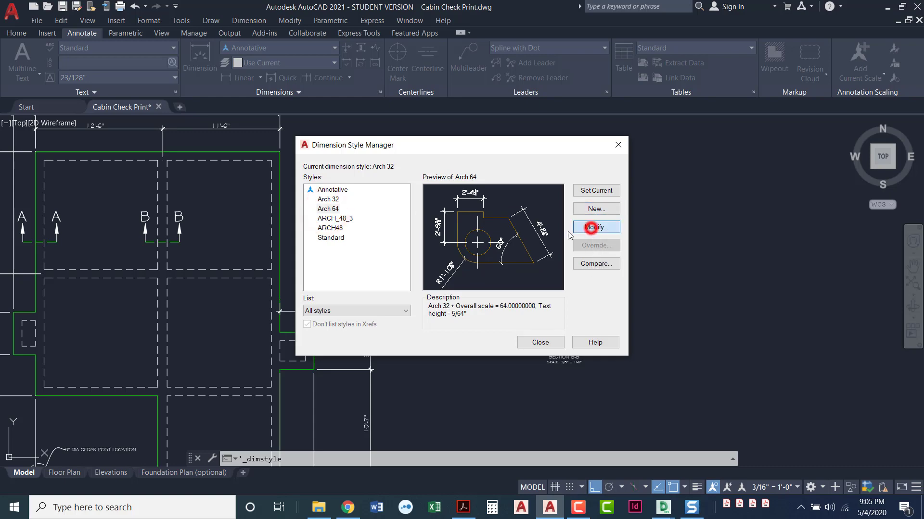
click(382, 122)
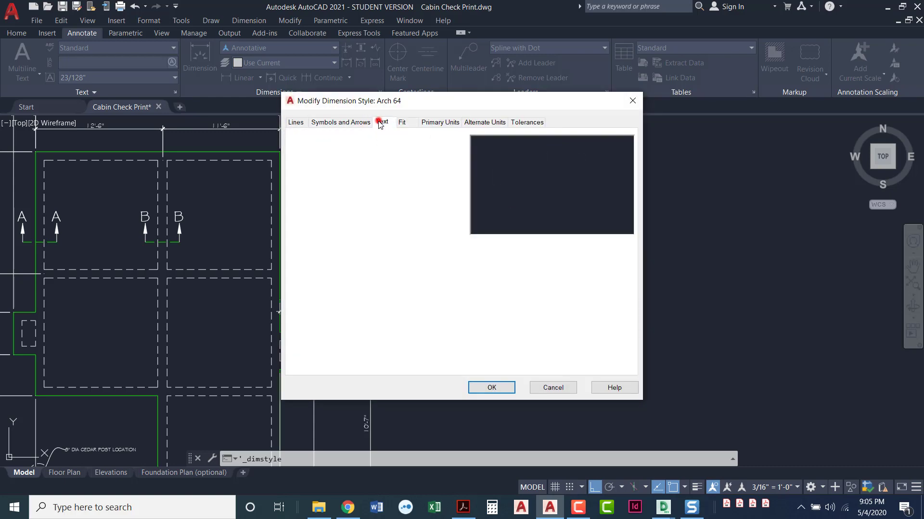
double_click(440, 207)
text(1/16)
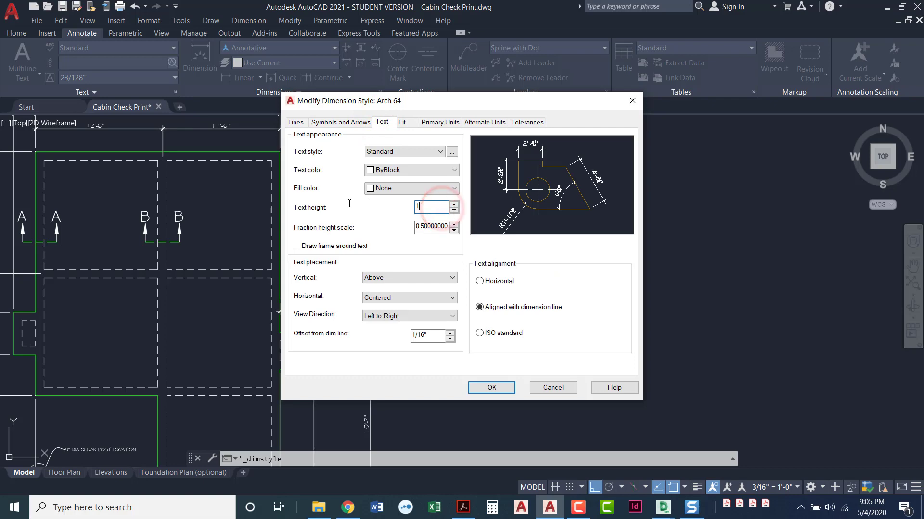
click(482, 387)
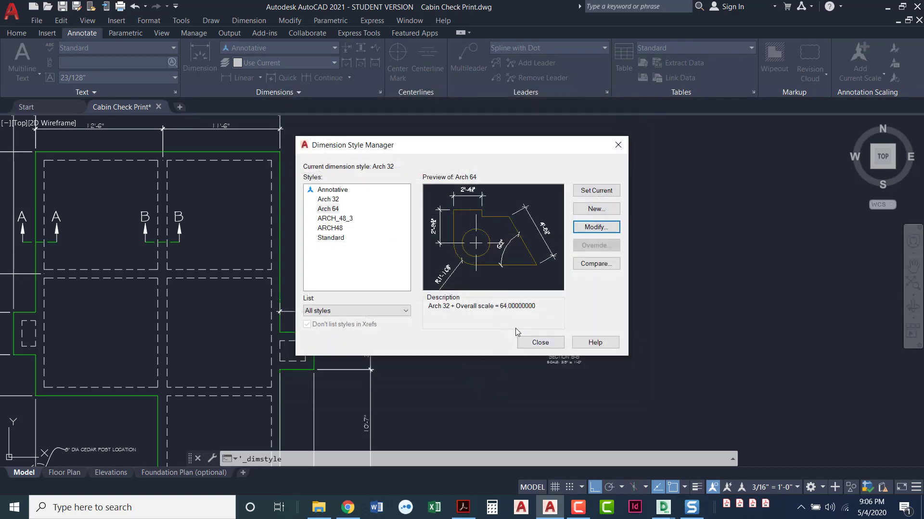
click(538, 343)
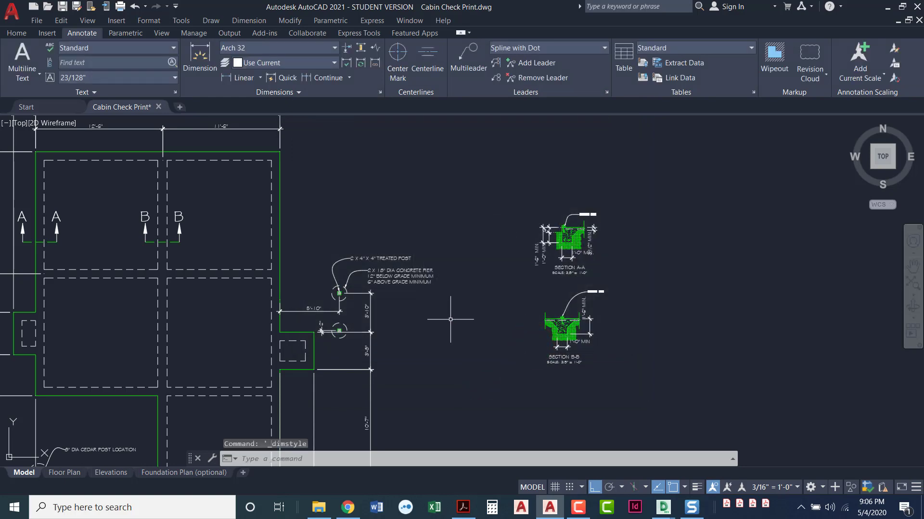
Apply the Arch 32 dimension style to the vertical dimensions of Section A-A and Section B-B.
scroll(451, 320, up, 3)
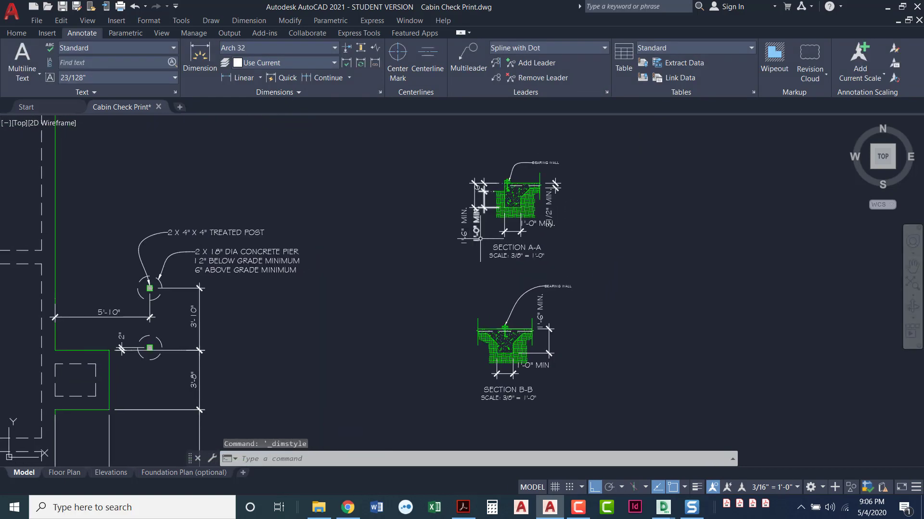
scroll(488, 219, up, 2)
click(475, 239)
click(441, 164)
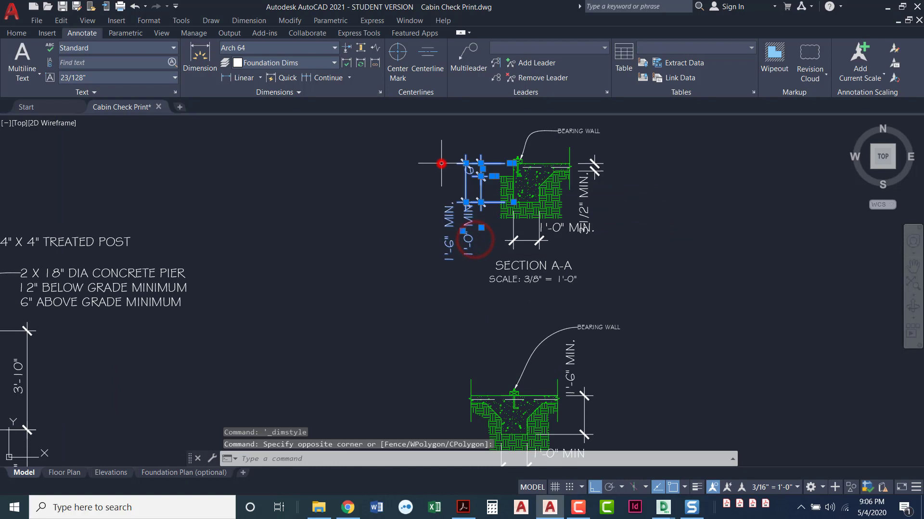
click(620, 182)
click(595, 153)
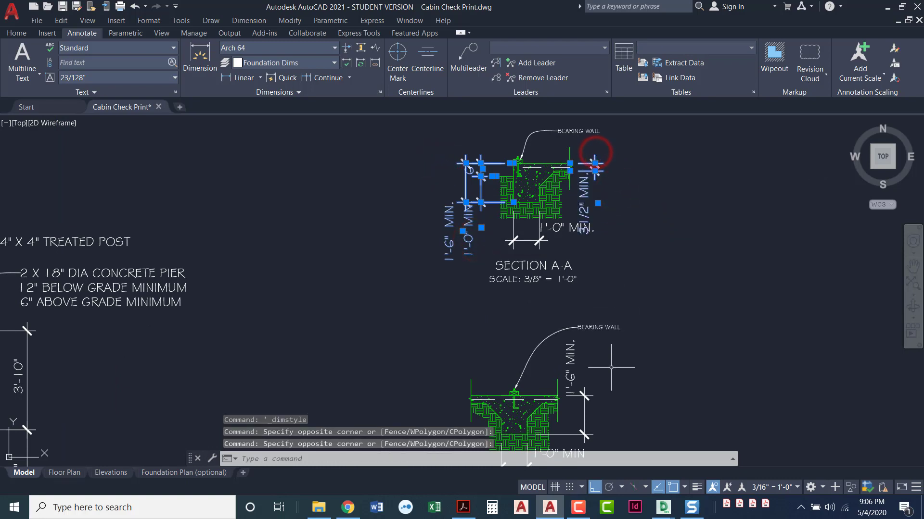
middle_drag(595, 152, 570, 47)
click(583, 305)
click(554, 268)
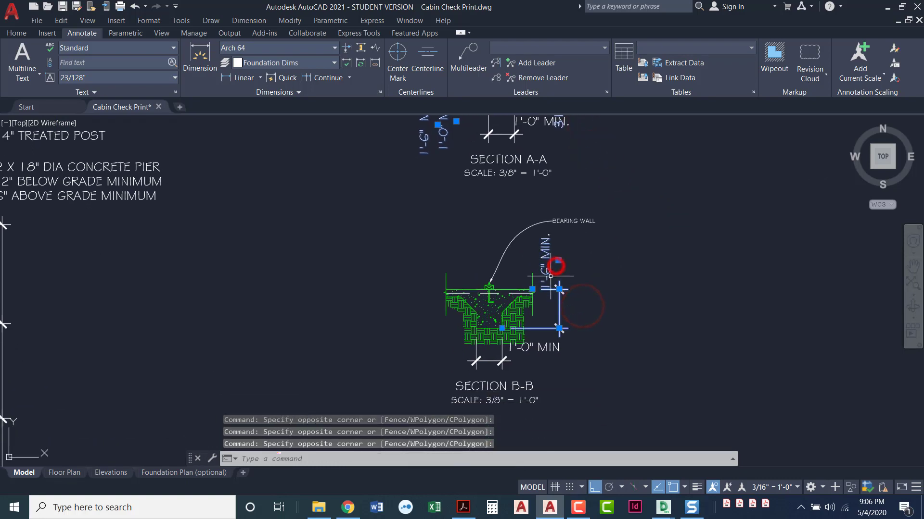
click(299, 49)
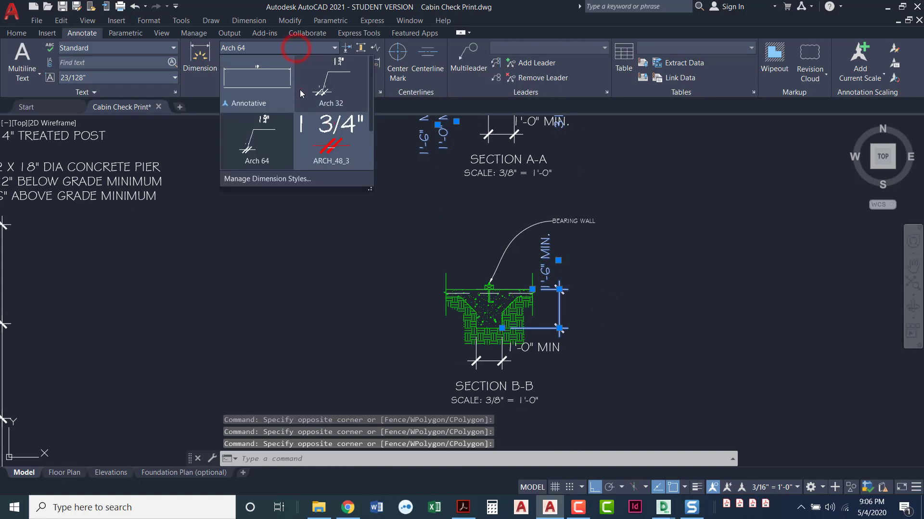
click(333, 90)
key(Escape)
key(Escape)
Move the 1'-6" MIN. dimension text of Section B-B down between its extension lines.
scroll(540, 262, up, 2)
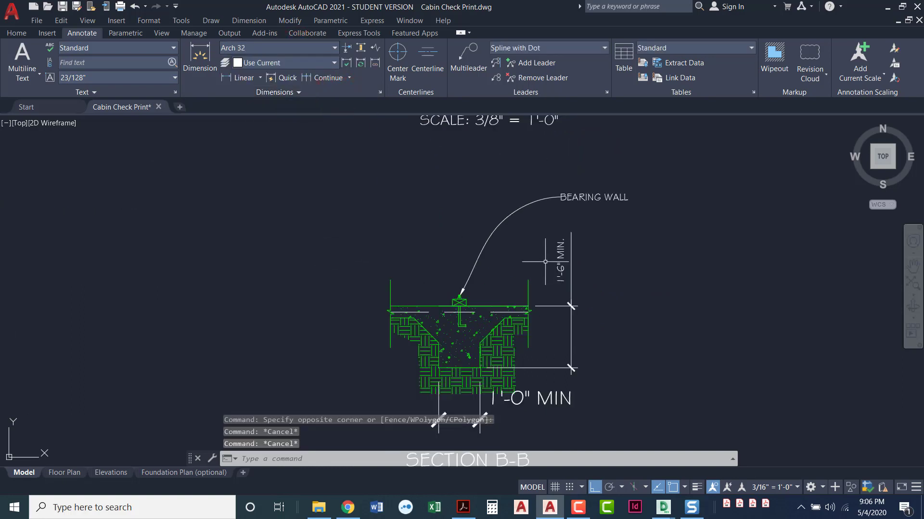
click(584, 262)
click(563, 267)
click(569, 260)
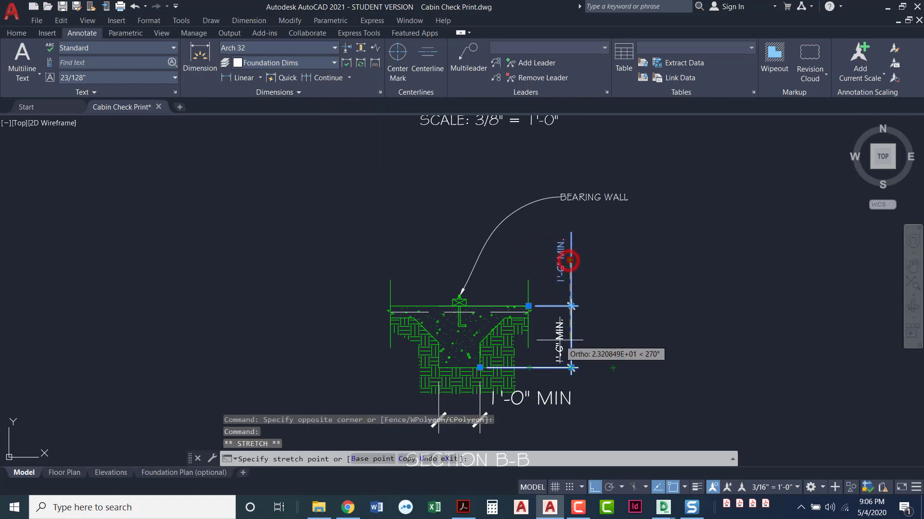
click(571, 336)
scroll(532, 268, down, 2)
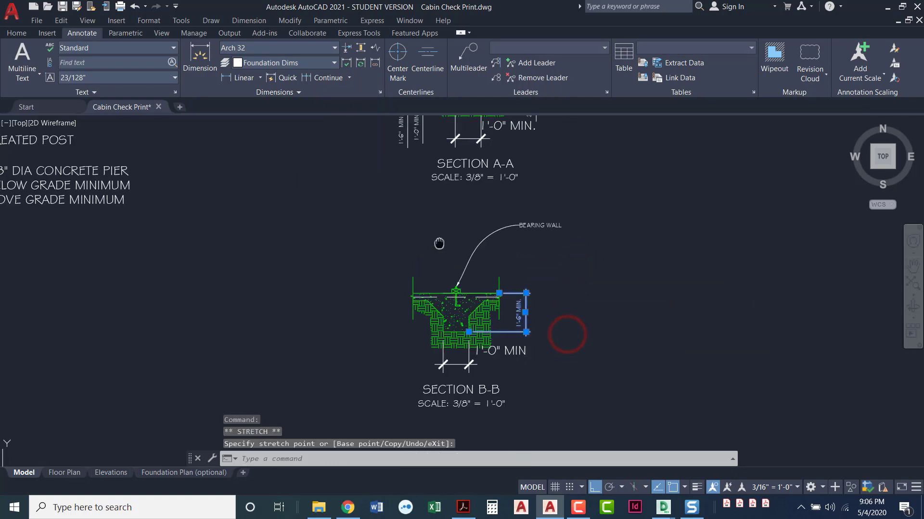
Move the 1'-6" MIN. dimension text of Section A-A up to the middle of its dimension line.
middle_drag(447, 145, 441, 288)
scroll(441, 200, up, 2)
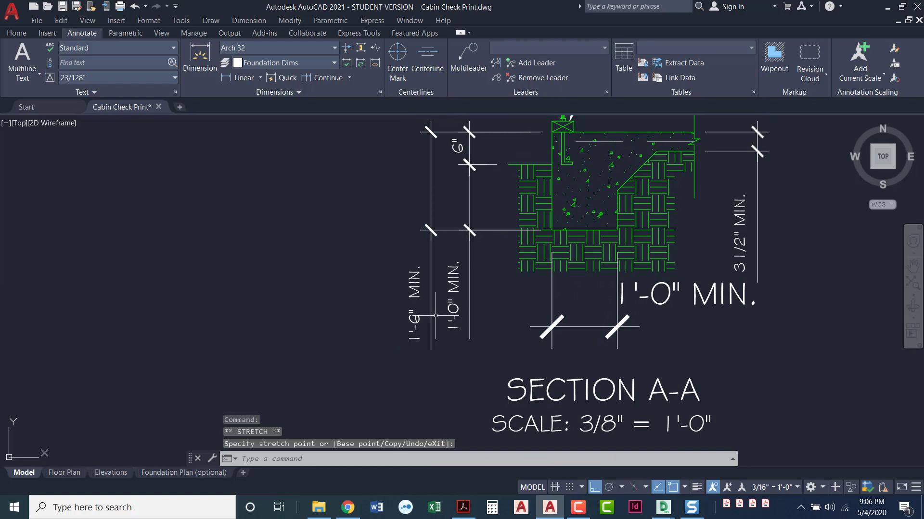
click(423, 302)
click(423, 302)
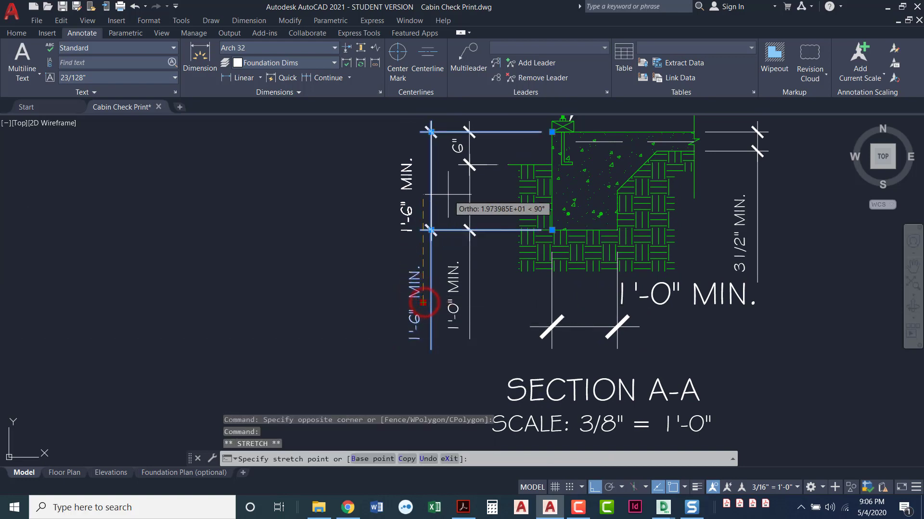
click(432, 183)
Move the vertical 1'-0" MIN. dimension text of Section A-A up, just below its lower extension line.
click(439, 295)
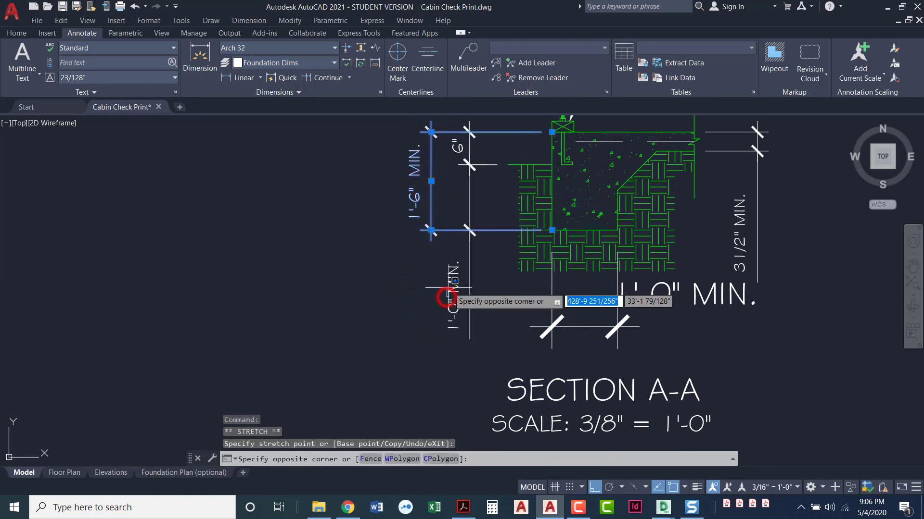
click(450, 281)
click(470, 295)
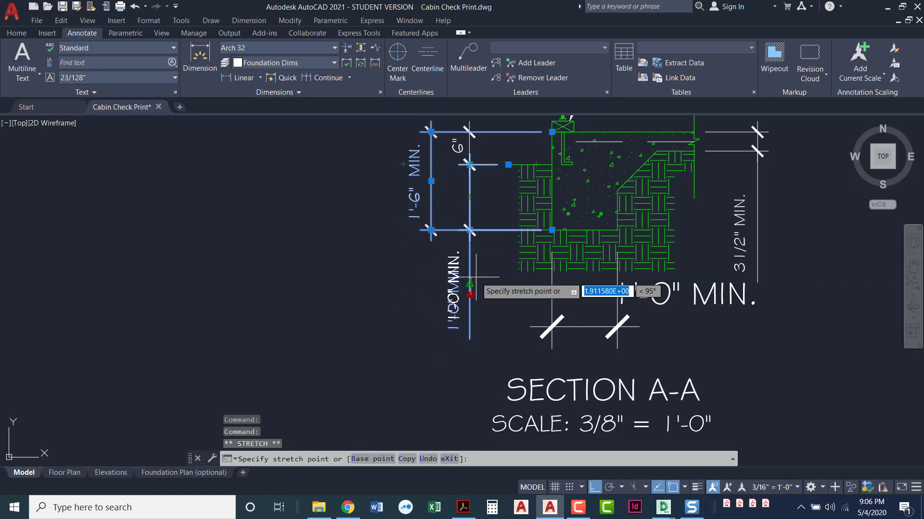
click(476, 270)
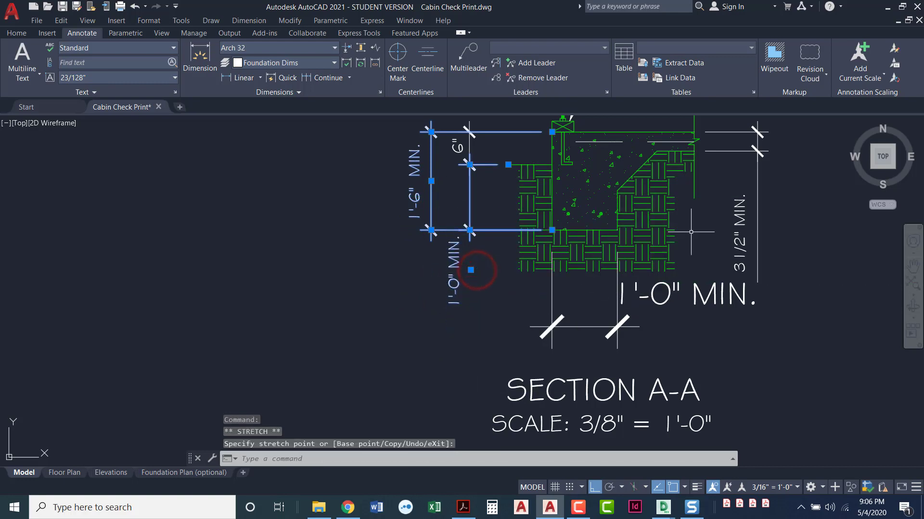
Adjust the position of the 3 1/2" MIN. dimension text below its extension lines in Section A-A.
click(749, 227)
click(763, 221)
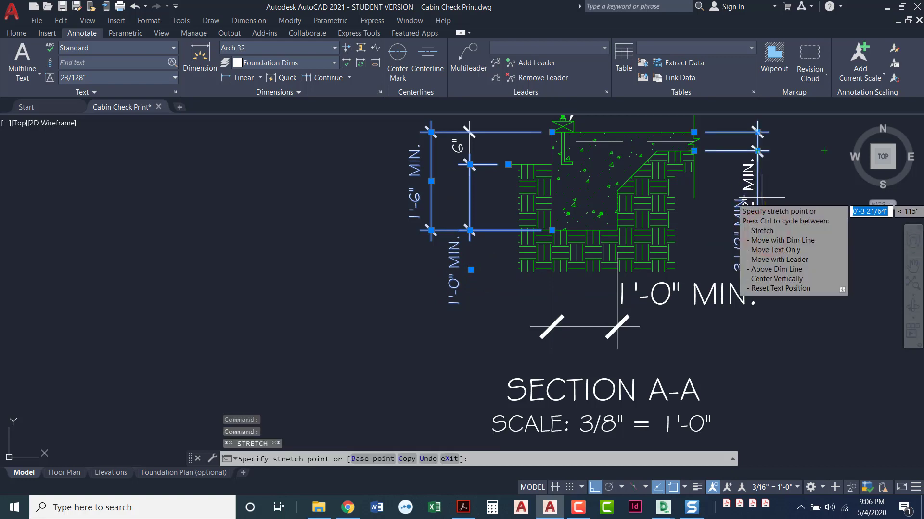
click(765, 233)
click(736, 198)
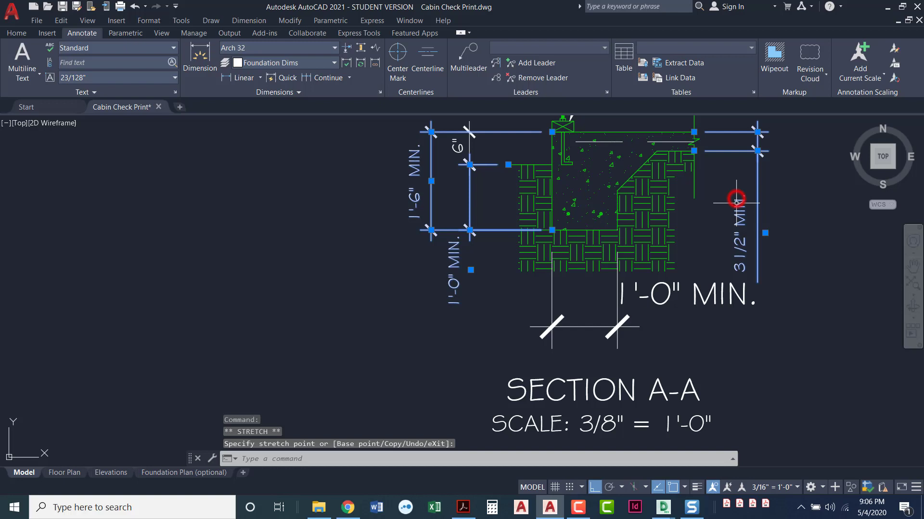
Apply the Arch 32 dimension style to the horizontal 1'-0" MIN. footing width dimension of Section A-A.
middle_drag(406, 212, 355, 204)
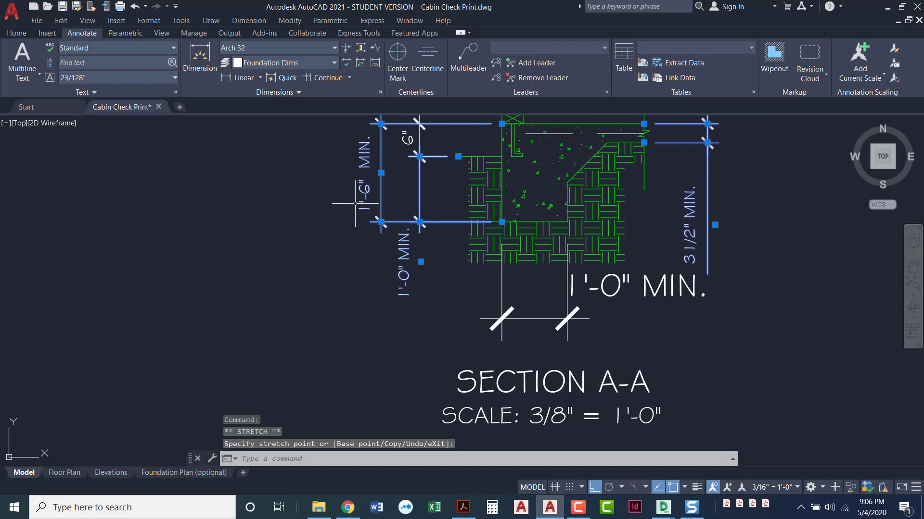
click(598, 281)
click(282, 47)
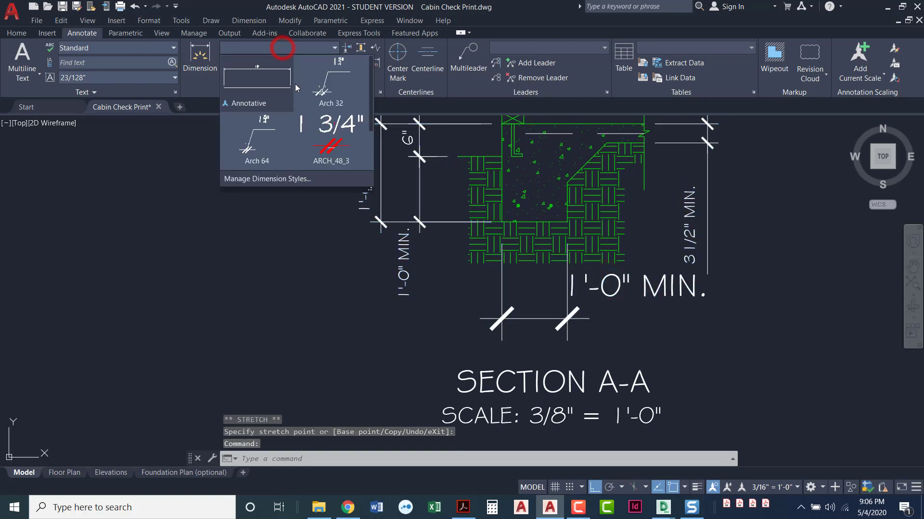
click(315, 93)
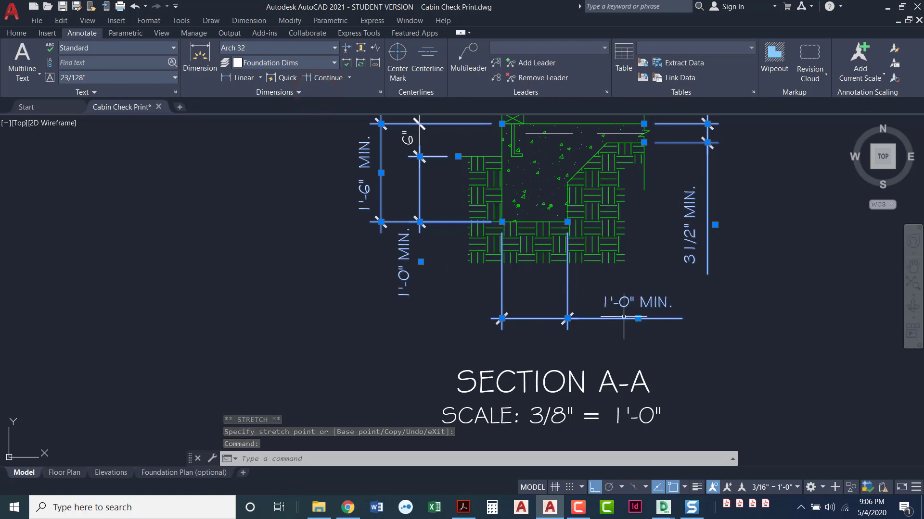
Move the horizontal 1'-0" MIN. text of Section A-A closer to its extension lines and clear the selection.
click(638, 319)
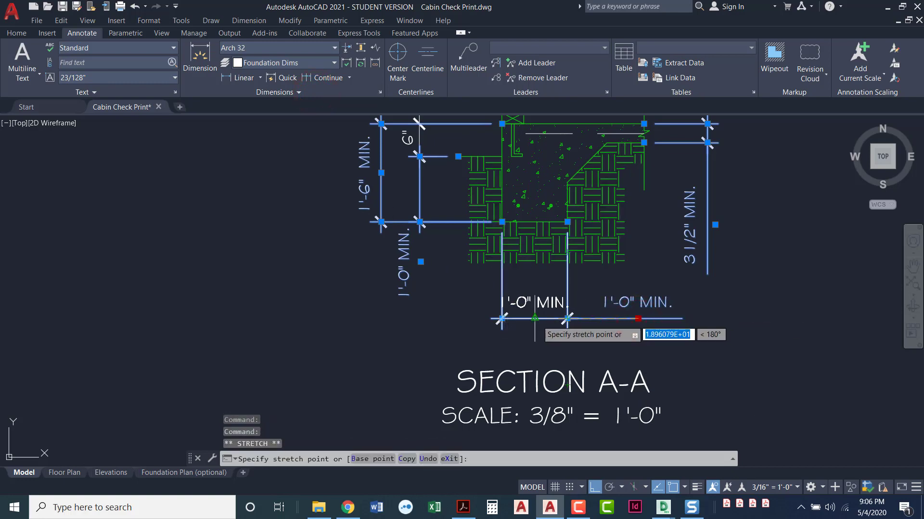
click(608, 318)
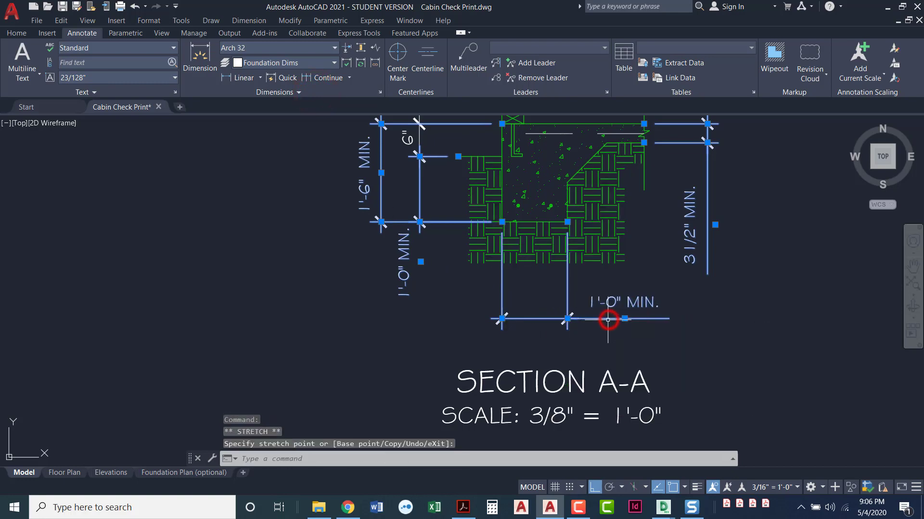
key(Escape)
key(Escape)
key(Escape)
scroll(447, 296, down, 2)
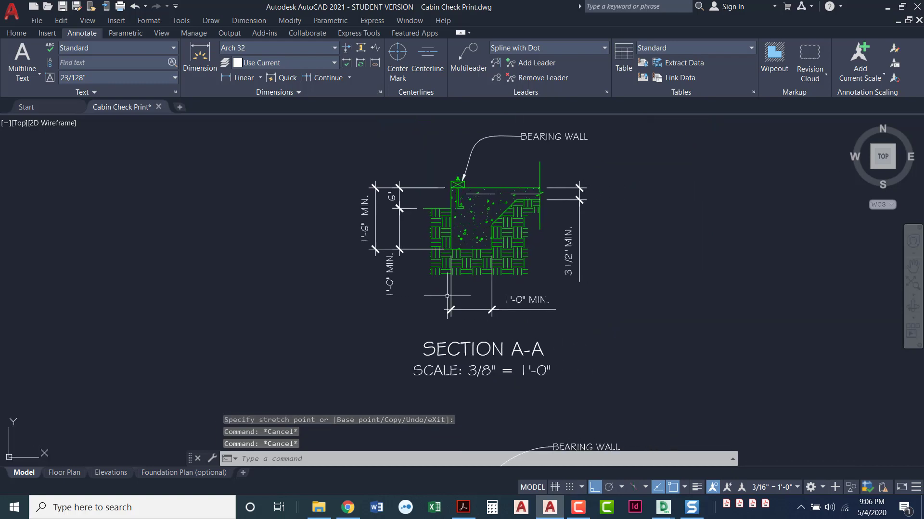
Lower the BEARING WALL leader text of Section B-B and pull the leader's middle point down to smooth its curve.
scroll(374, 324, down, 2)
mouse_move(390, 414)
middle_down()
mouse_move(462, 363)
mouse_move(490, 303)
middle_up()
click(553, 272)
click(527, 252)
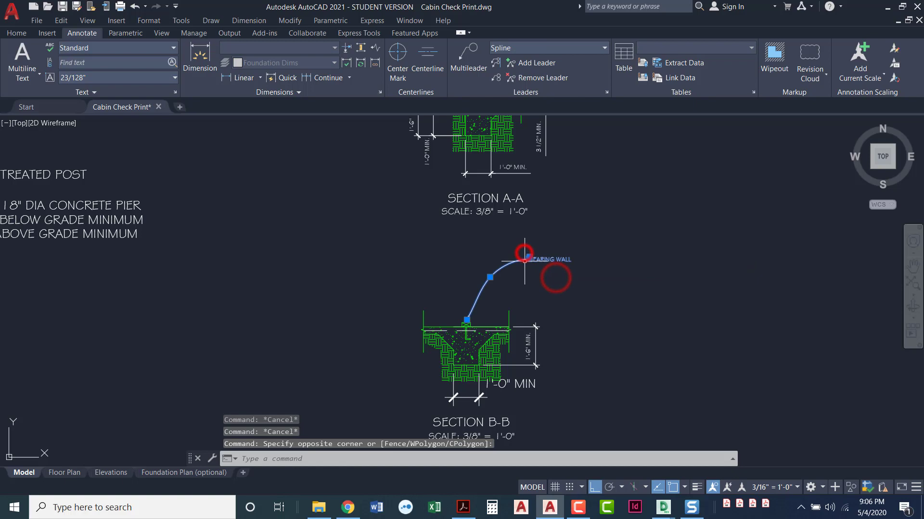
scroll(529, 258, up, 2)
scroll(526, 255, up, 2)
click(527, 255)
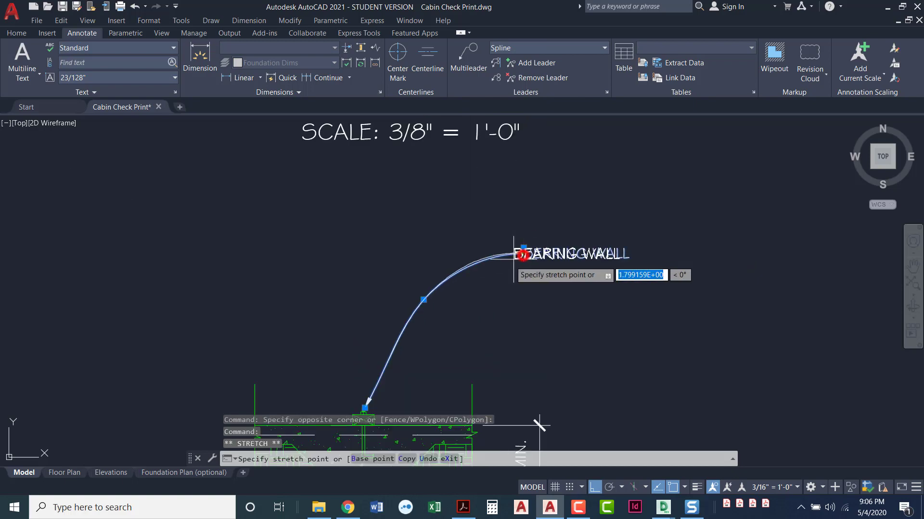
click(443, 336)
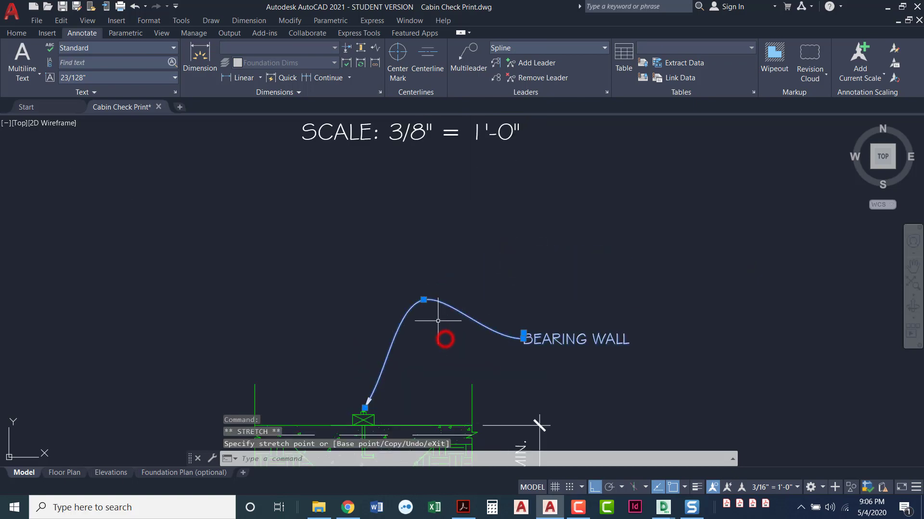
click(424, 302)
click(423, 347)
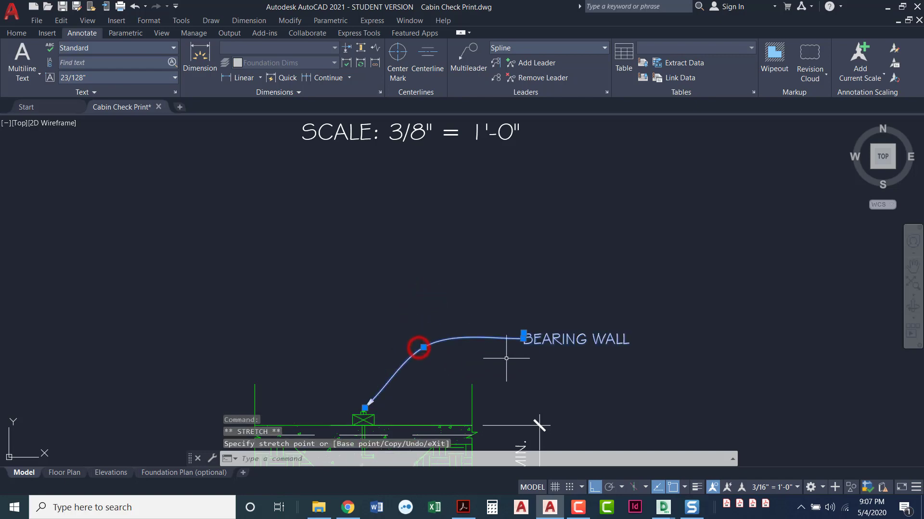
click(524, 339)
click(481, 340)
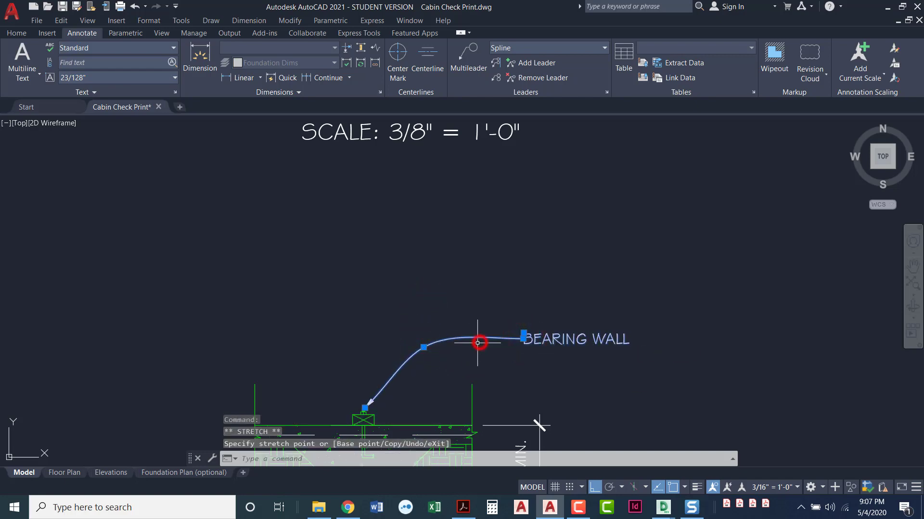
Show the properties of the foundation notes and concrete contractor text beside the foundation plan.
scroll(476, 344, down, 5)
scroll(455, 296, down, 4)
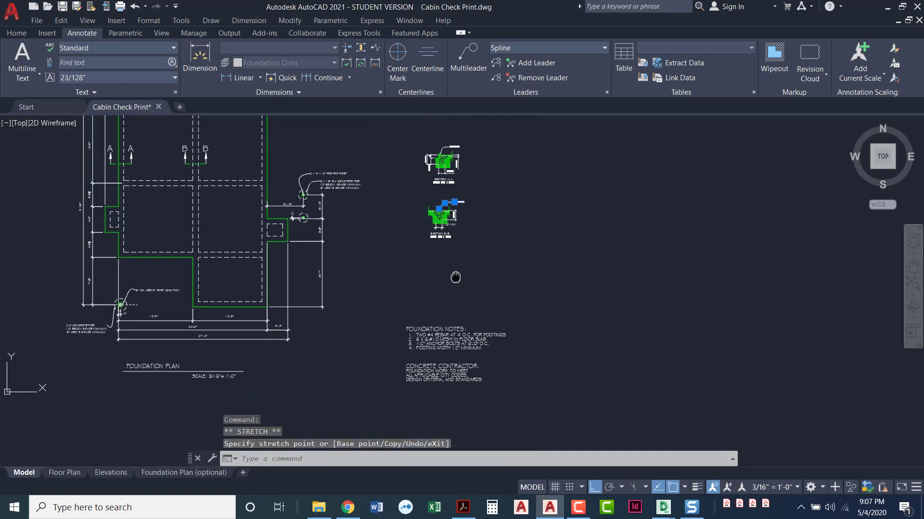
click(500, 377)
click(399, 283)
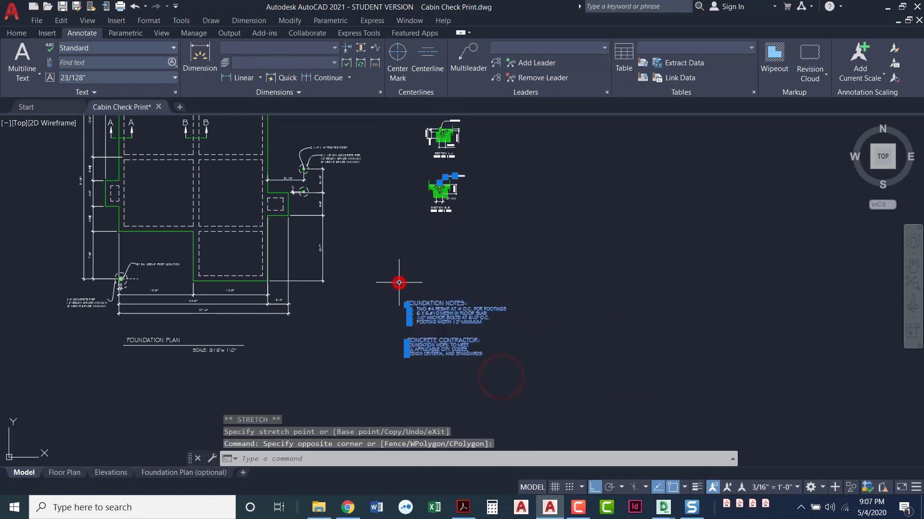
right_click(387, 236)
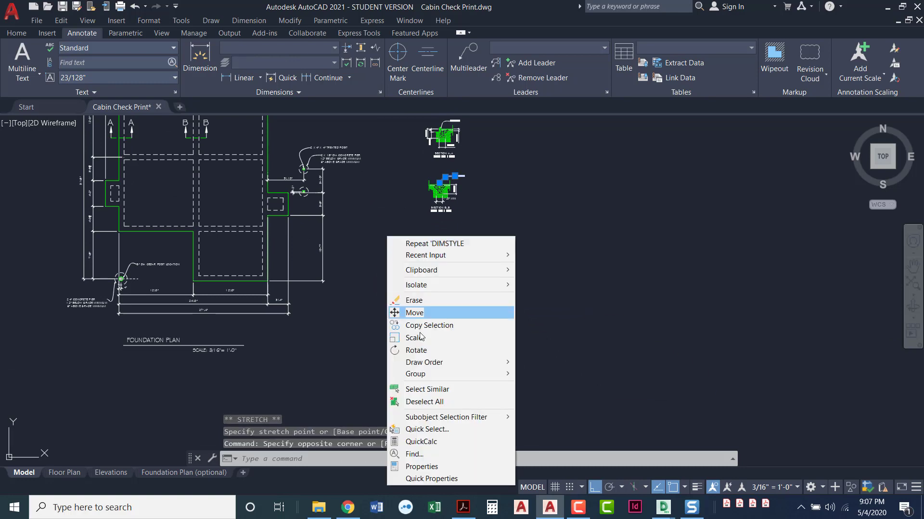
click(452, 466)
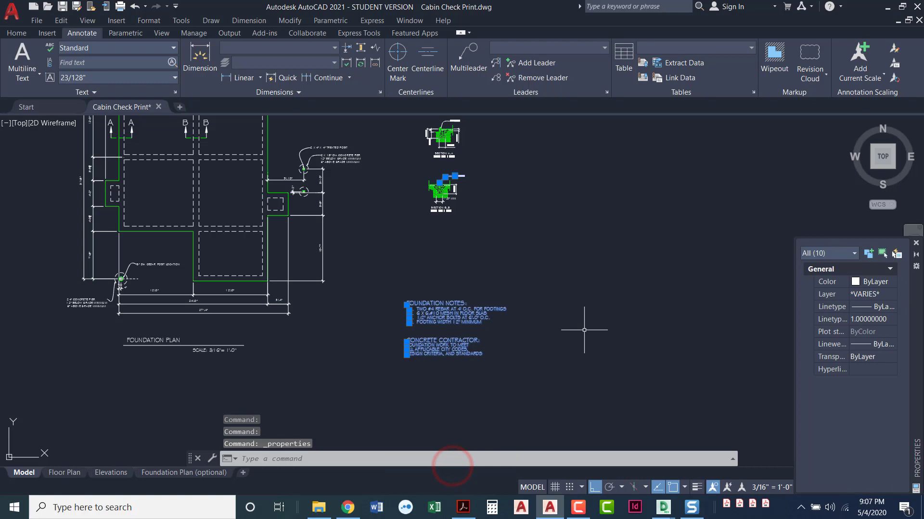
click(854, 254)
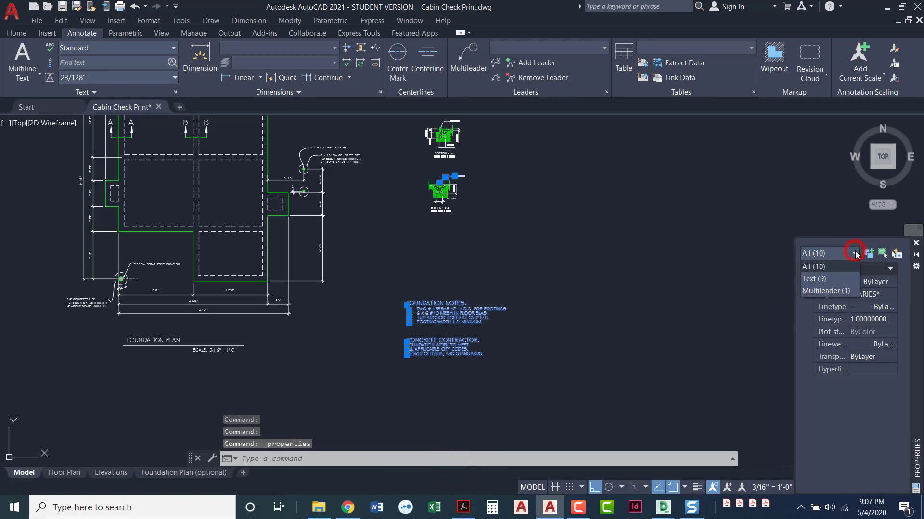
click(828, 279)
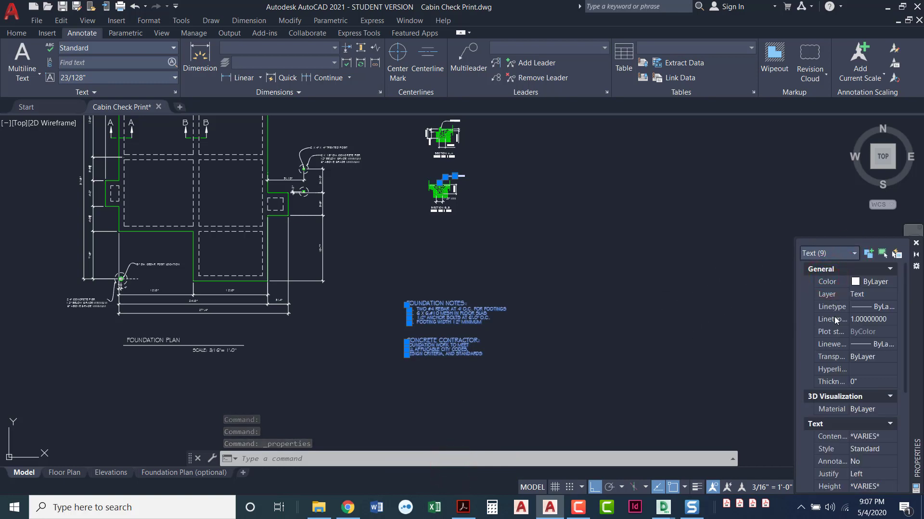
scroll(872, 412, down, 3)
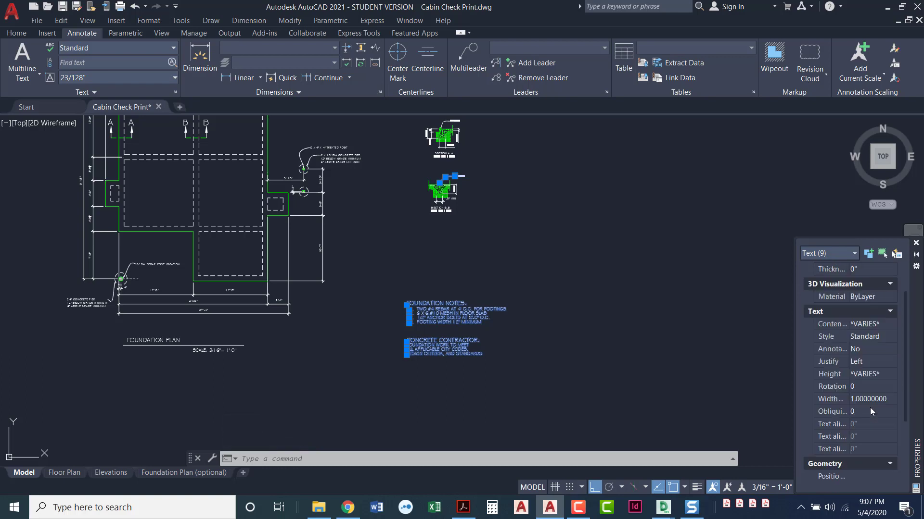
click(874, 375)
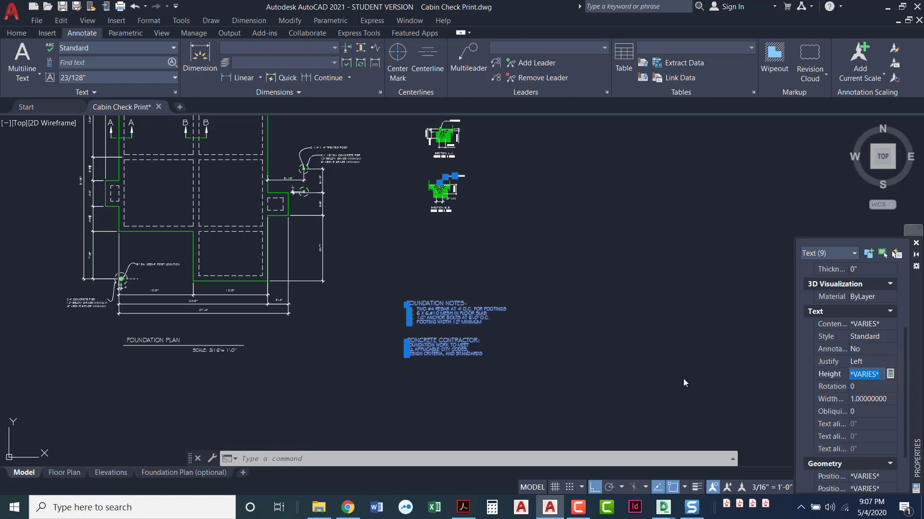
key(Escape)
key(Escape)
Set the text height of the four numbered lines under FOUNDATION NOTES to 2".
click(487, 331)
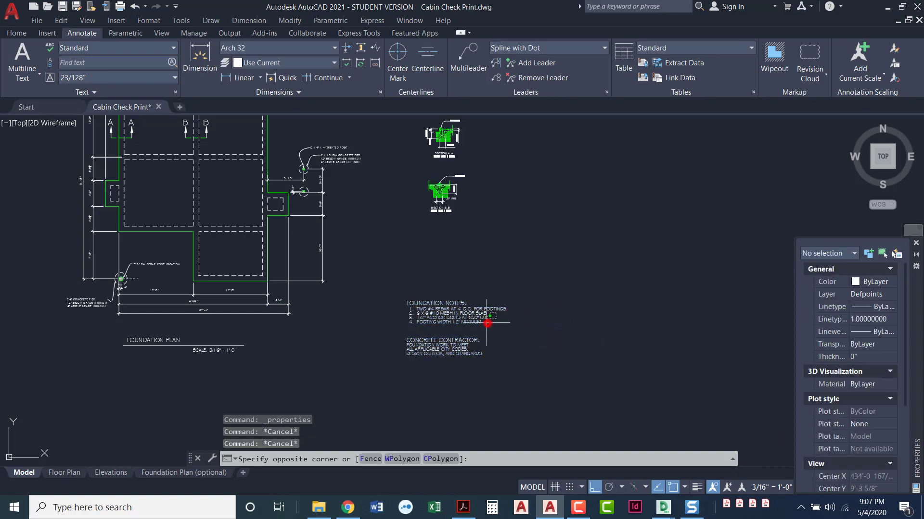
click(453, 308)
scroll(819, 395, down, 3)
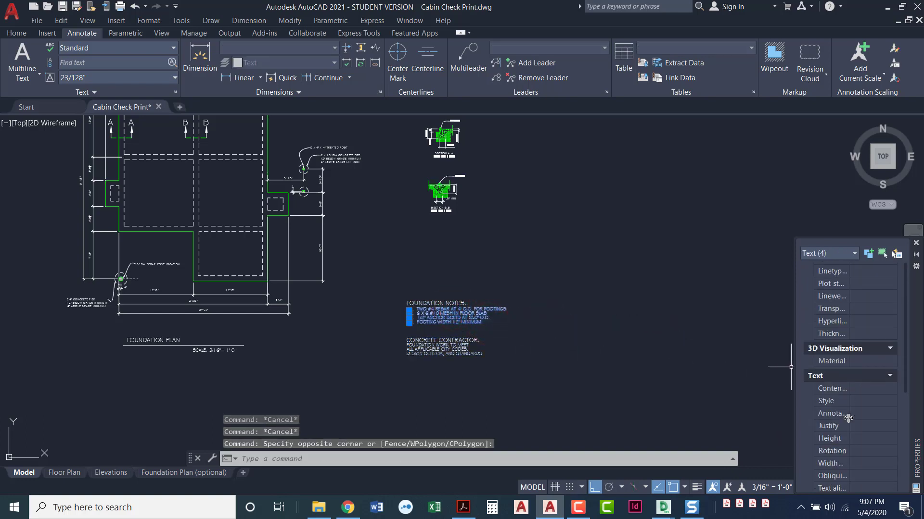
click(863, 436)
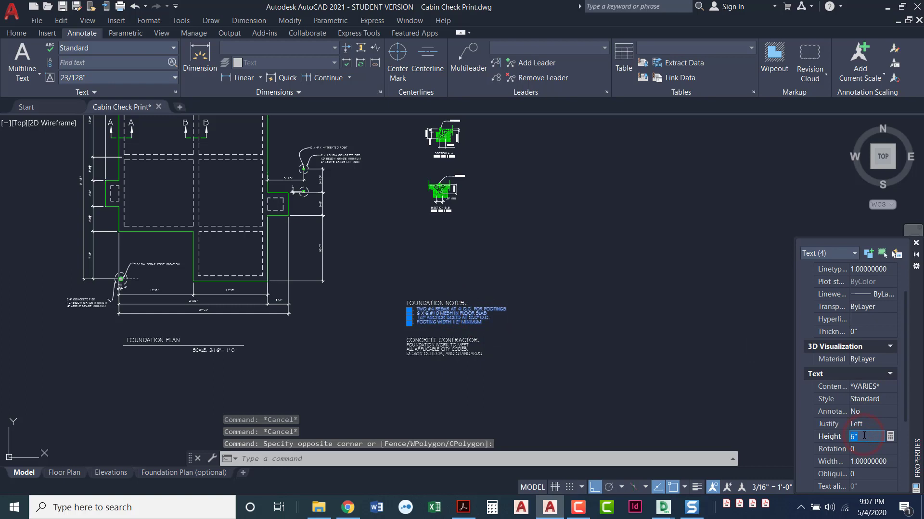
text(2)
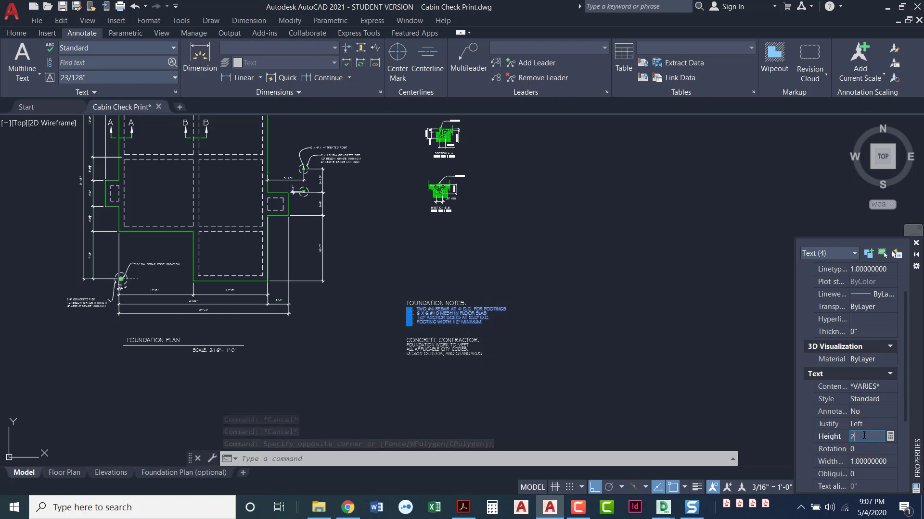
key(Tab)
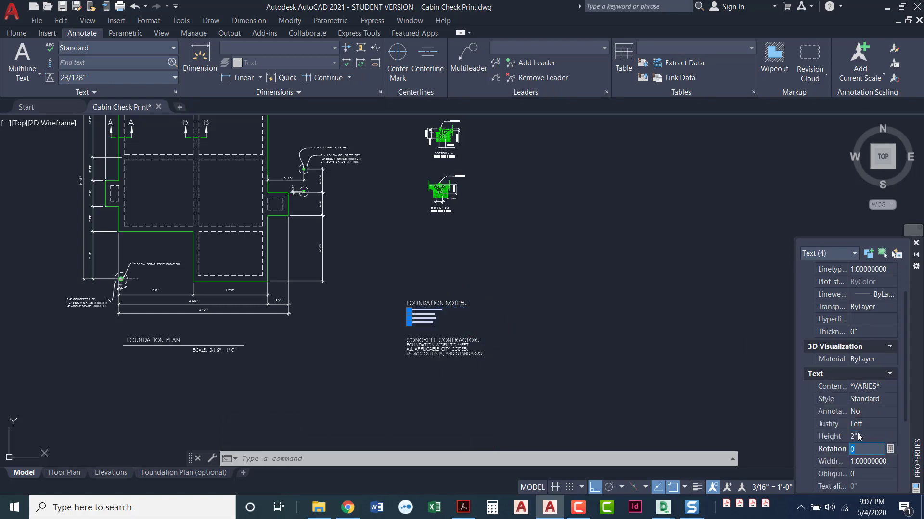
Set the text height of the three lines under CONCRETE CONTRACTOR to 2", leaving the foundation notes out of the selection.
click(453, 366)
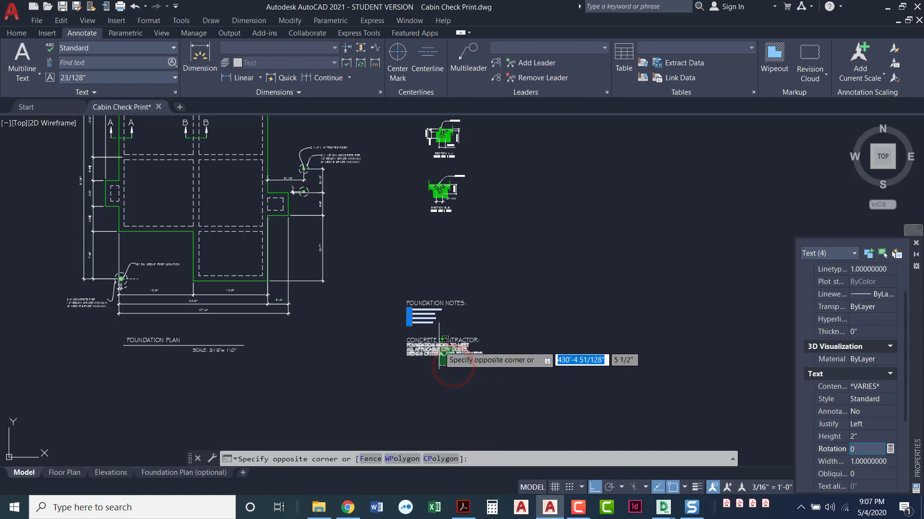
click(439, 345)
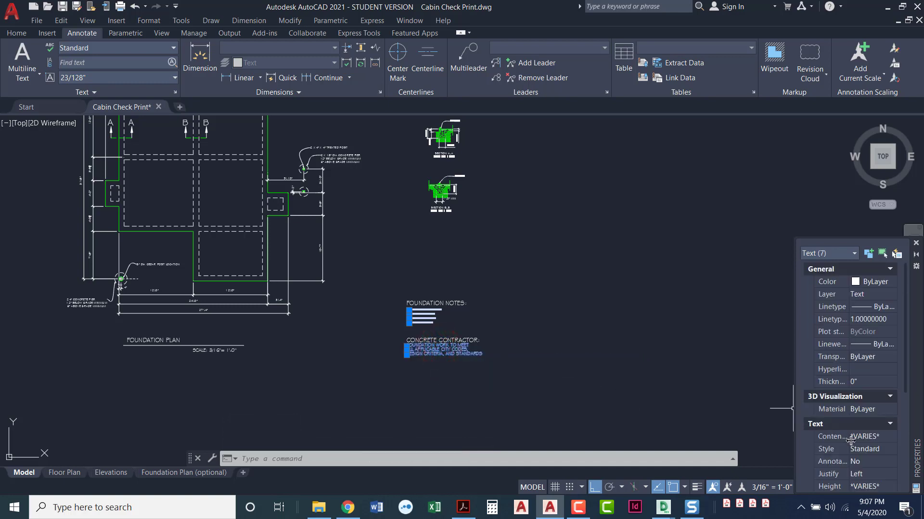
key(Escape)
click(538, 368)
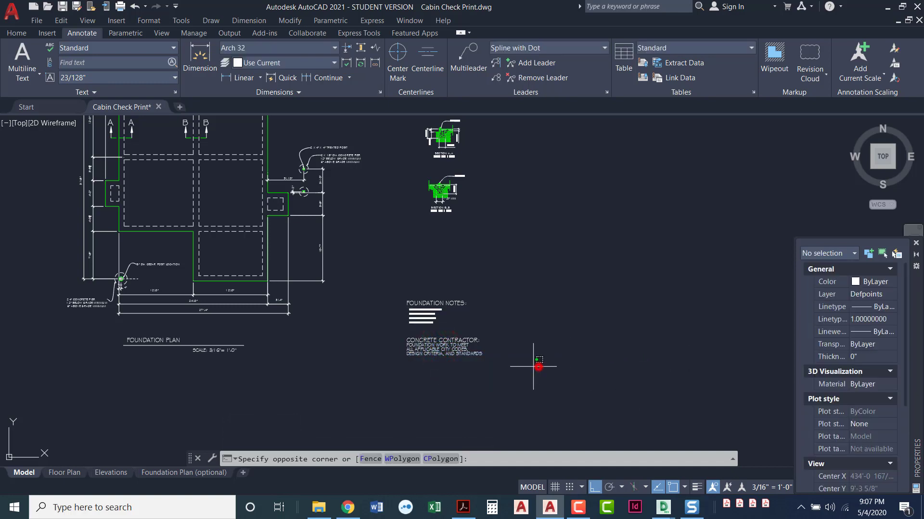
click(433, 346)
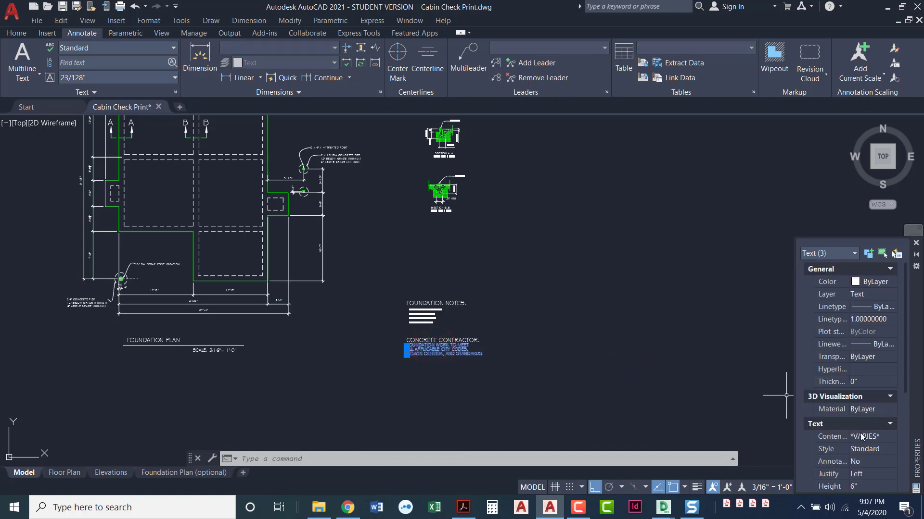
click(866, 487)
text(2)
key(Tab)
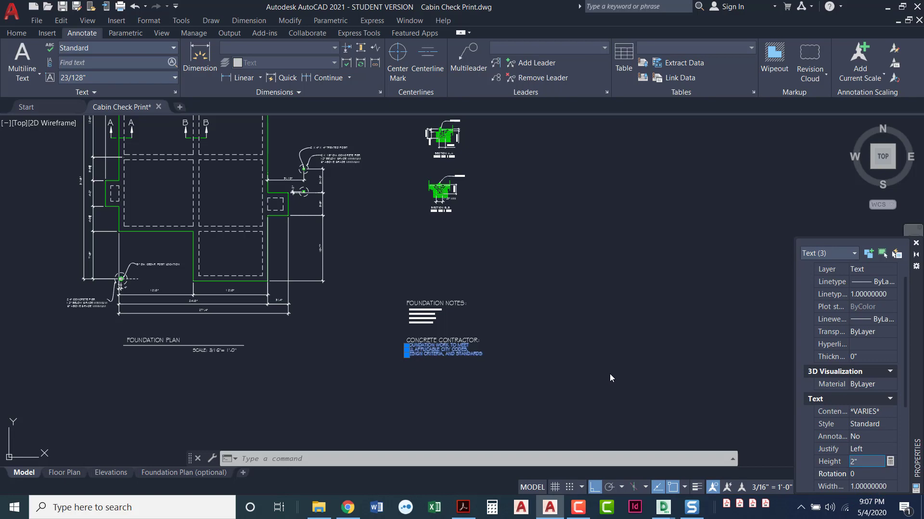
Move foundation notes 2, 3 and 4 up one after another to tighten the line spacing below note 1.
scroll(455, 364, up, 6)
scroll(423, 270, up, 4)
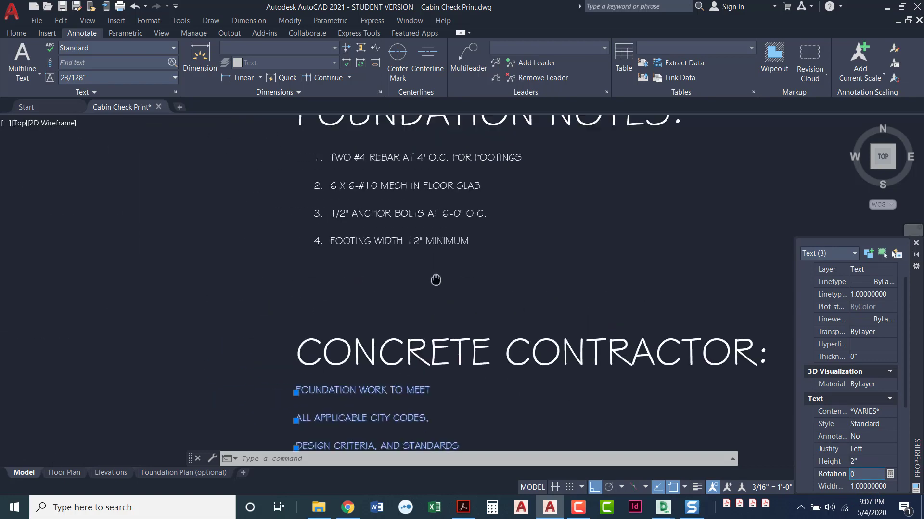
click(418, 264)
scroll(418, 264, down, 4)
click(292, 173)
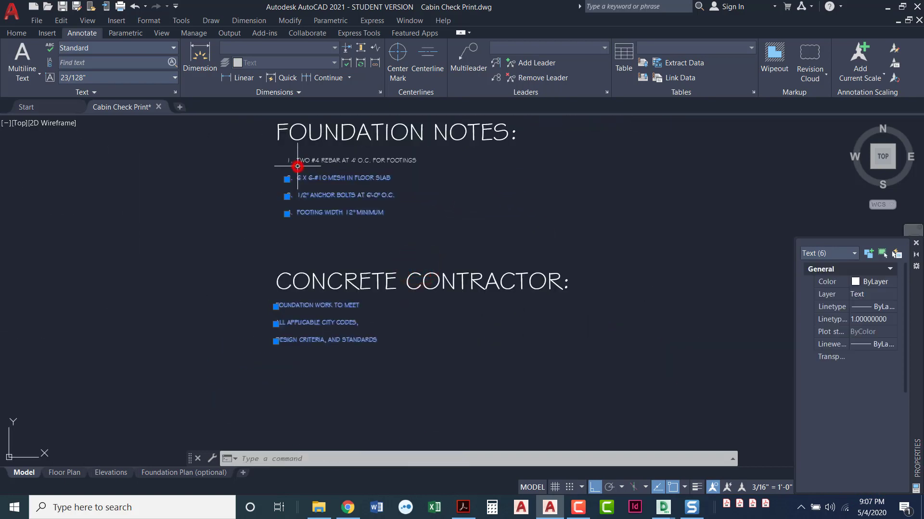
scroll(288, 183, up, 2)
click(290, 162)
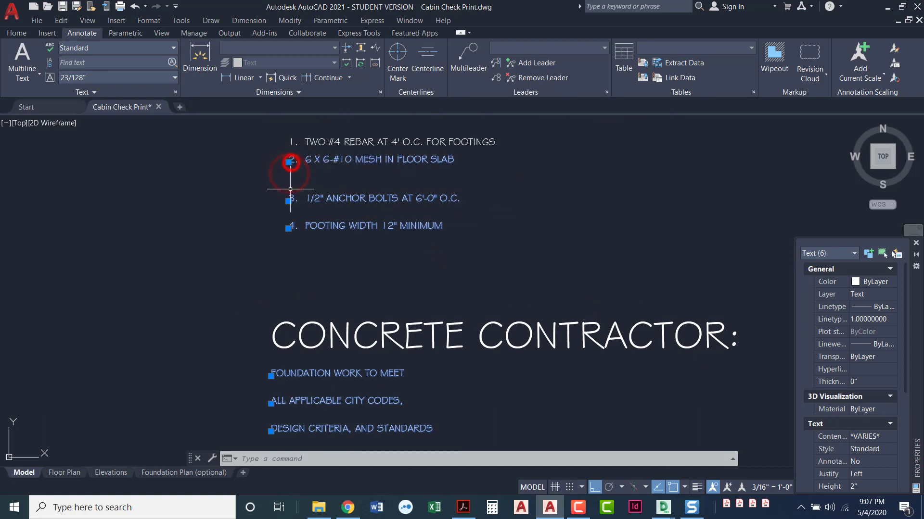
click(286, 198)
click(287, 201)
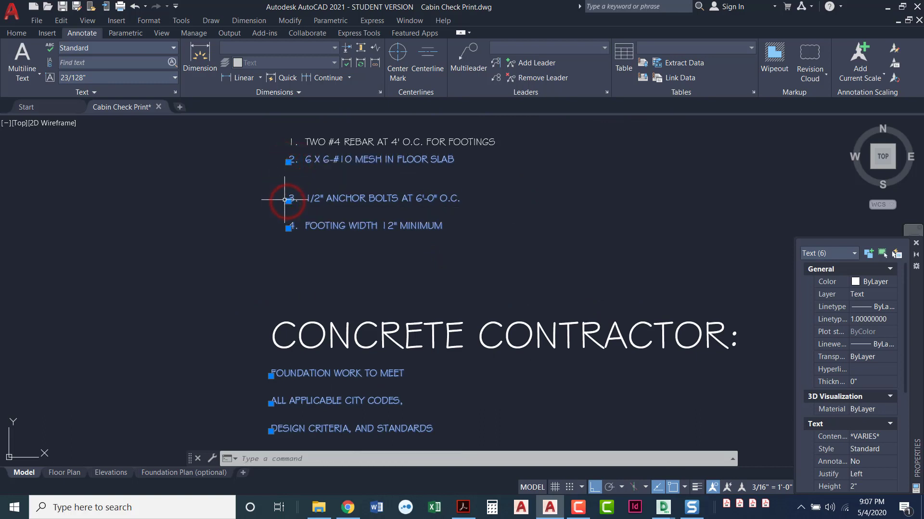
click(288, 201)
click(288, 175)
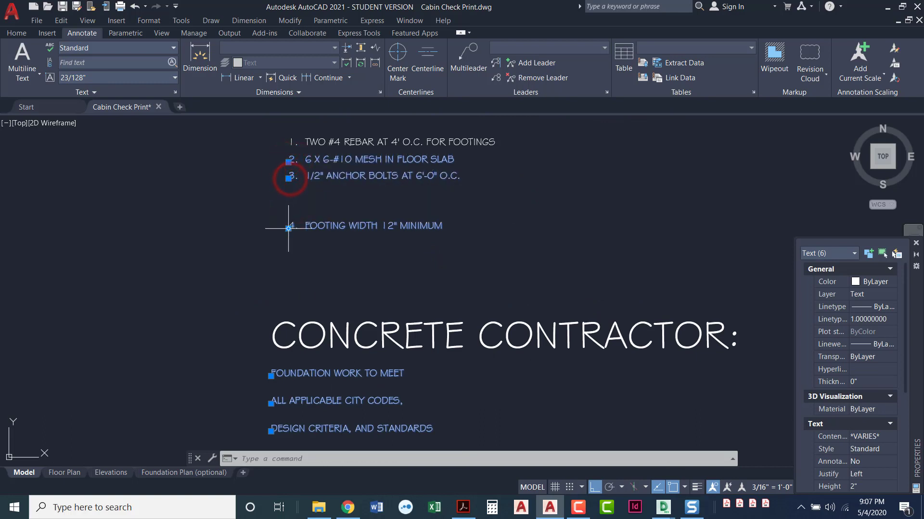
click(289, 226)
click(289, 194)
Move the second and third lines under CONCRETE CONTRACTOR up to tighten their line spacing.
scroll(299, 258, down, 4)
middle_drag(299, 258, 299, 233)
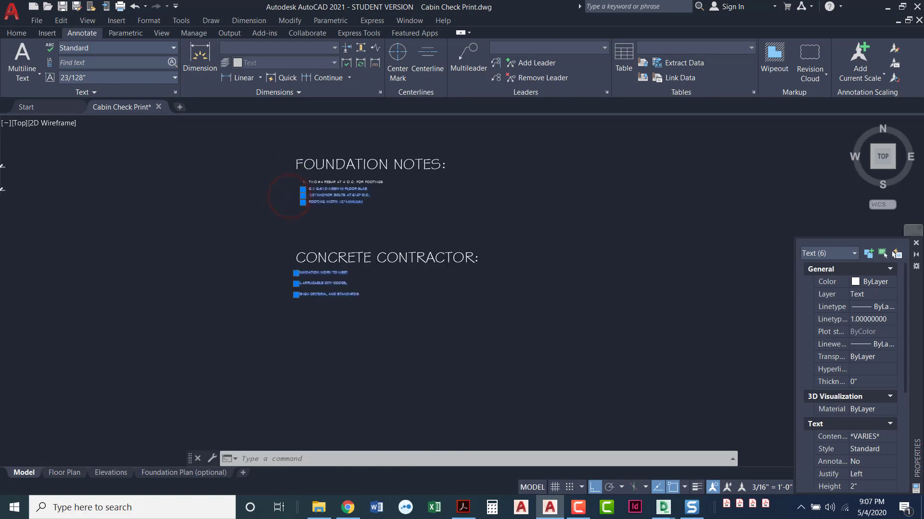
scroll(293, 275, up, 4)
click(294, 275)
click(293, 264)
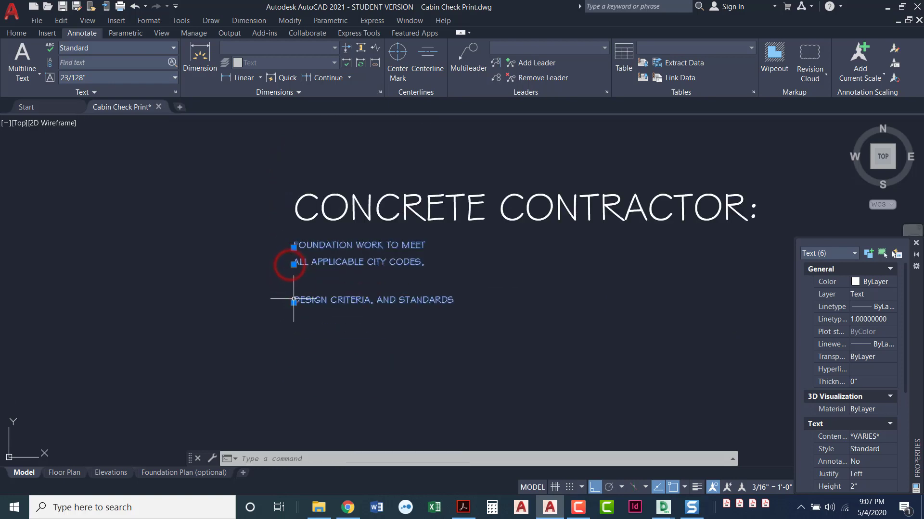
click(293, 302)
click(294, 281)
Set the text height of the FOUNDATION NOTES and CONCRETE CONTRACTOR headings to 4".
scroll(493, 294, down, 4)
middle_drag(495, 295, 505, 336)
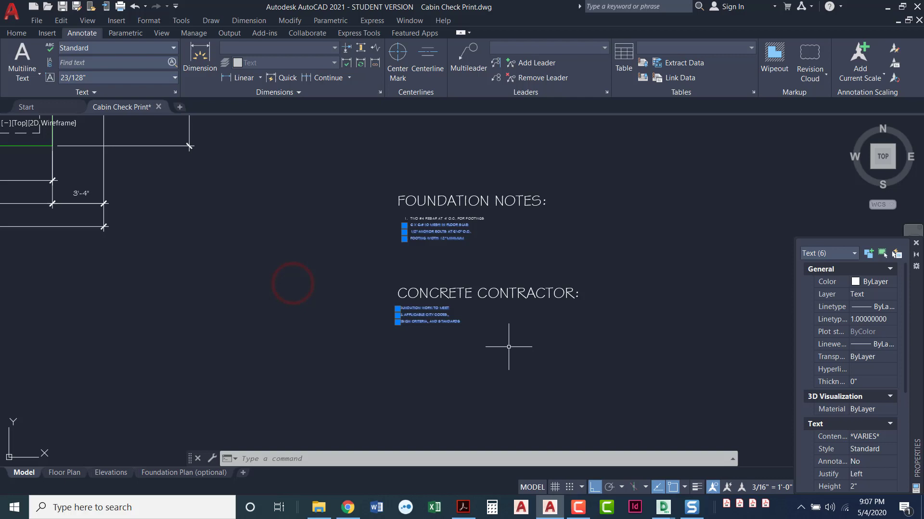
click(592, 329)
click(521, 165)
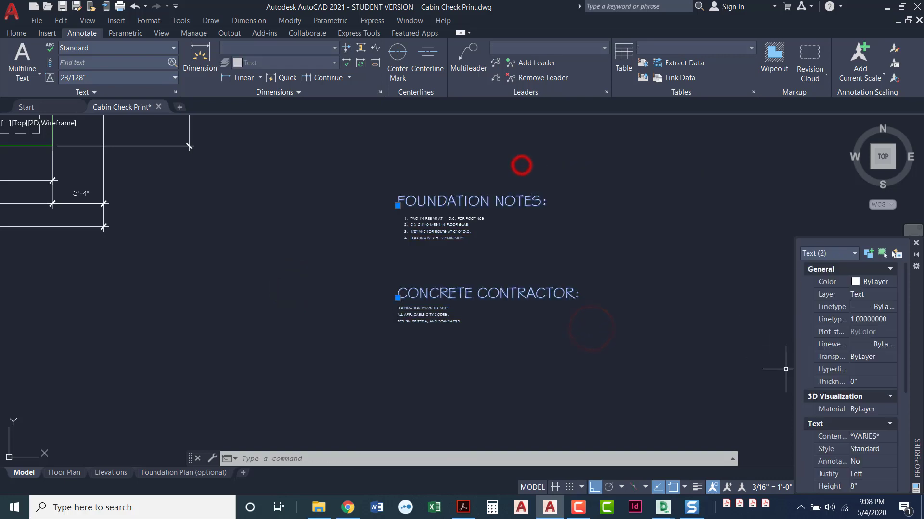
click(867, 482)
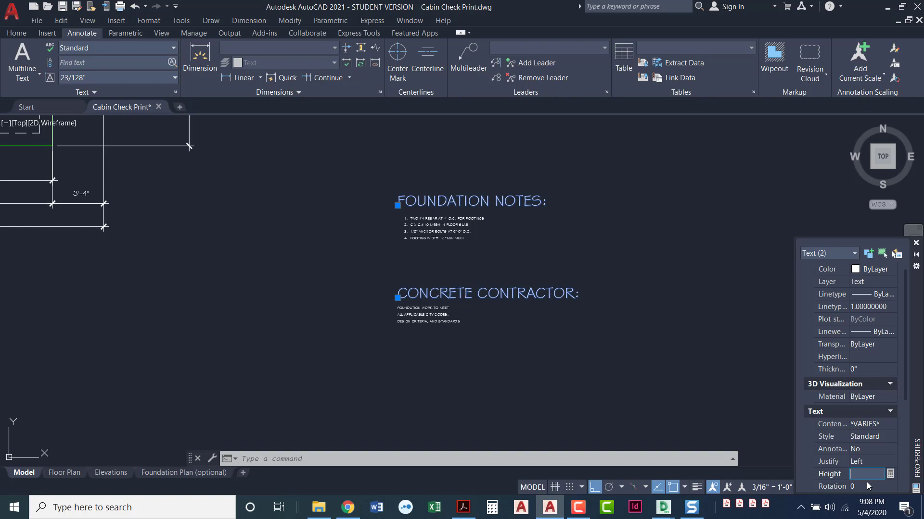
text(4)
click(867, 482)
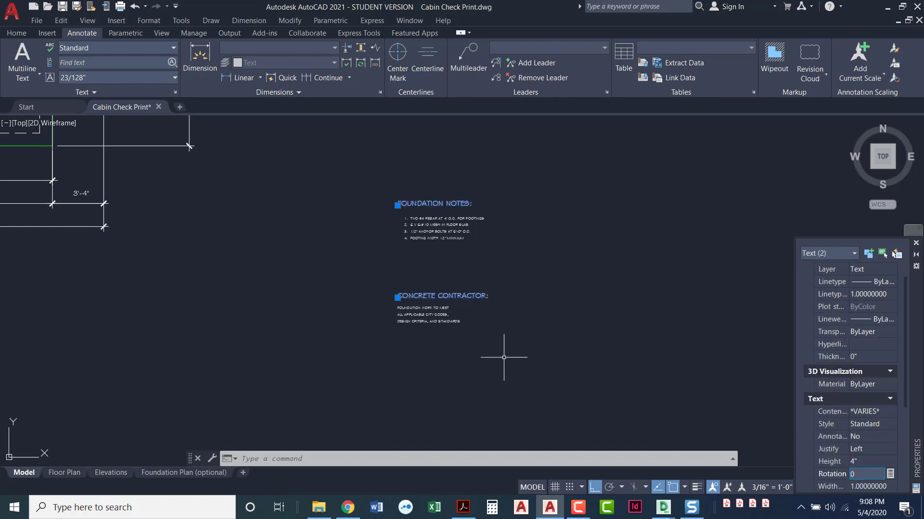
Move the CONCRETE CONTRACTOR heading with its three lines straight up, closer to the foundation notes.
key(Escape)
click(495, 363)
click(388, 277)
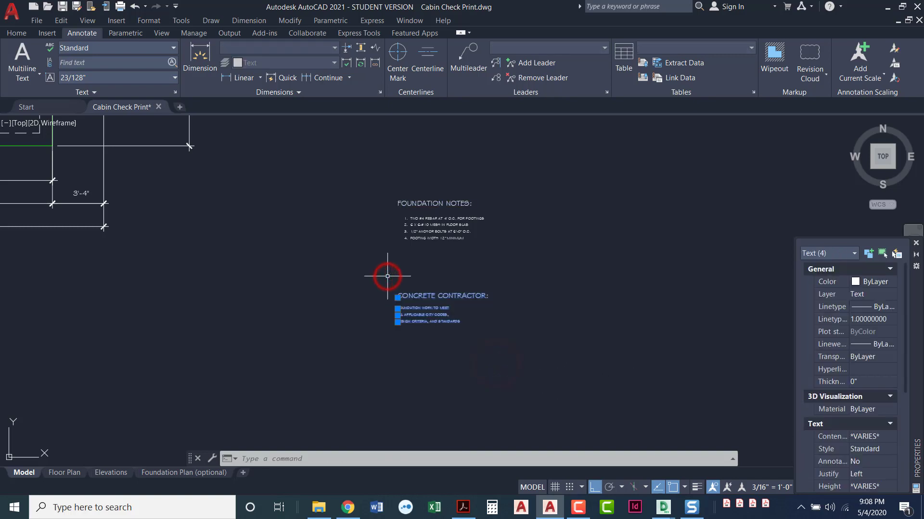
text(m)
key(Return)
click(425, 351)
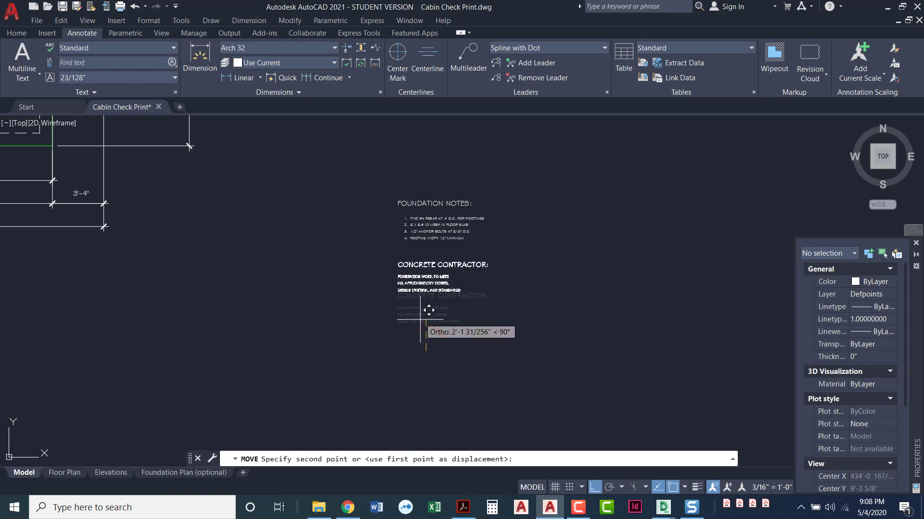
click(420, 315)
Move the foundation notes and concrete contractor text together straight up to just below Section B-B.
key(Return)
click(449, 319)
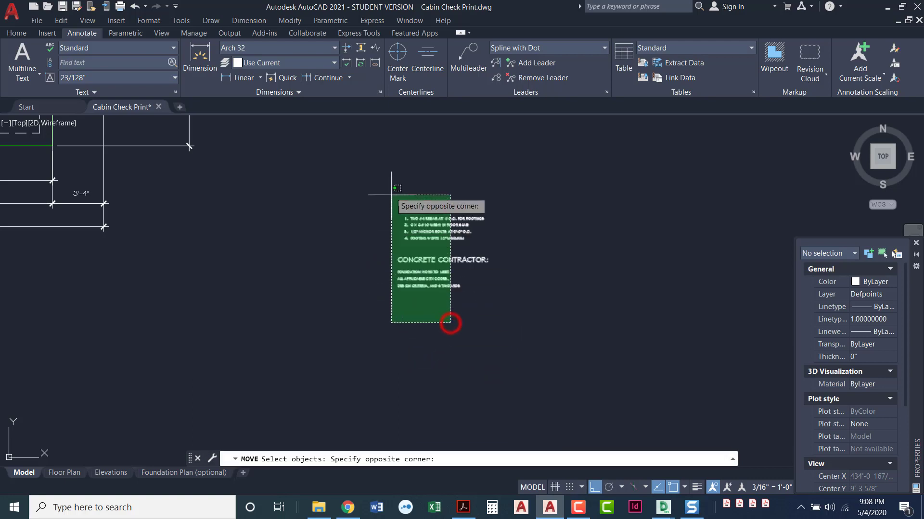
click(383, 177)
scroll(368, 232, down, 4)
middle_drag(368, 231, 377, 302)
click(377, 301)
click(370, 260)
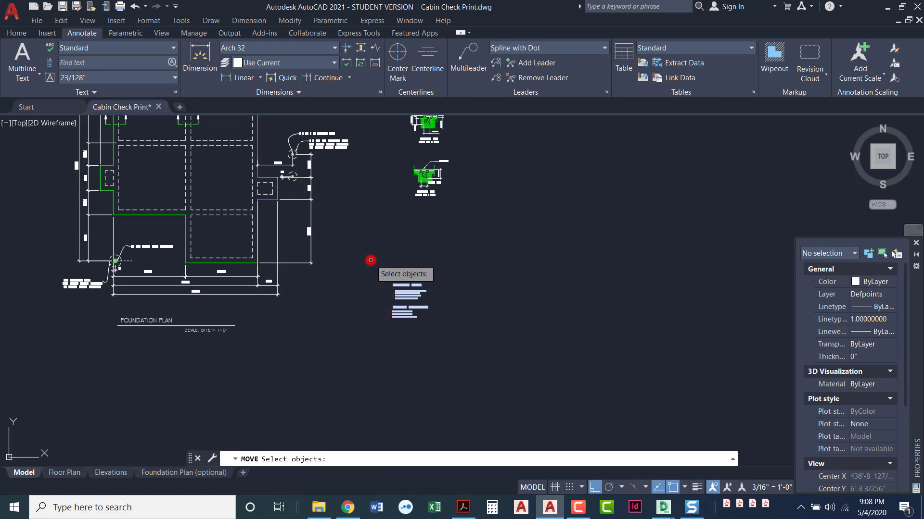
click(432, 338)
click(445, 329)
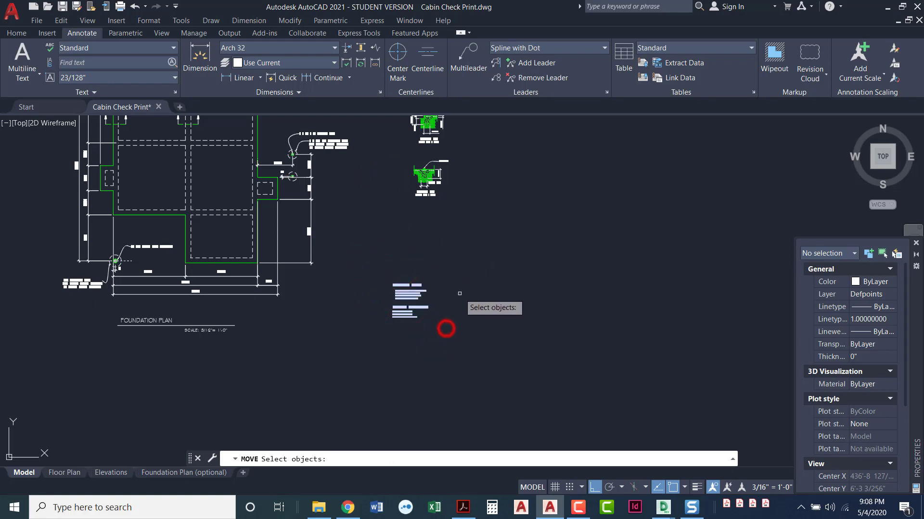
click(428, 313)
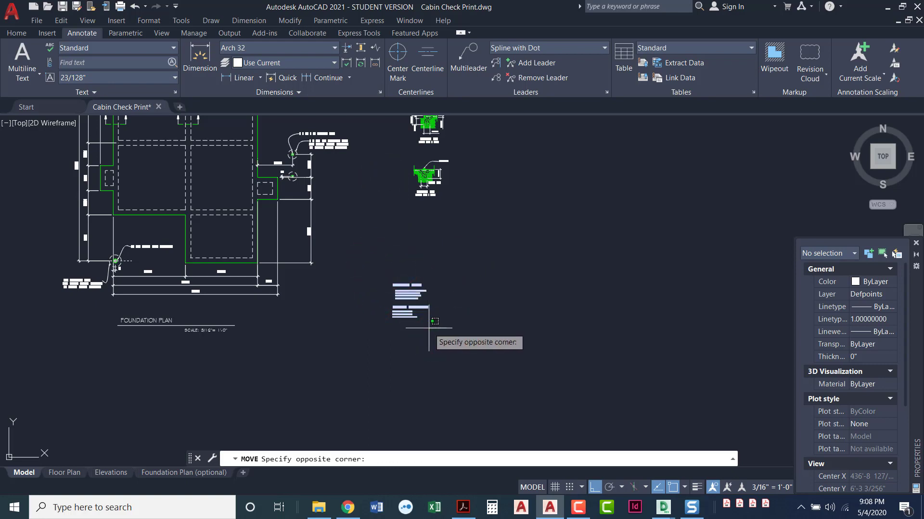
click(428, 326)
click(447, 336)
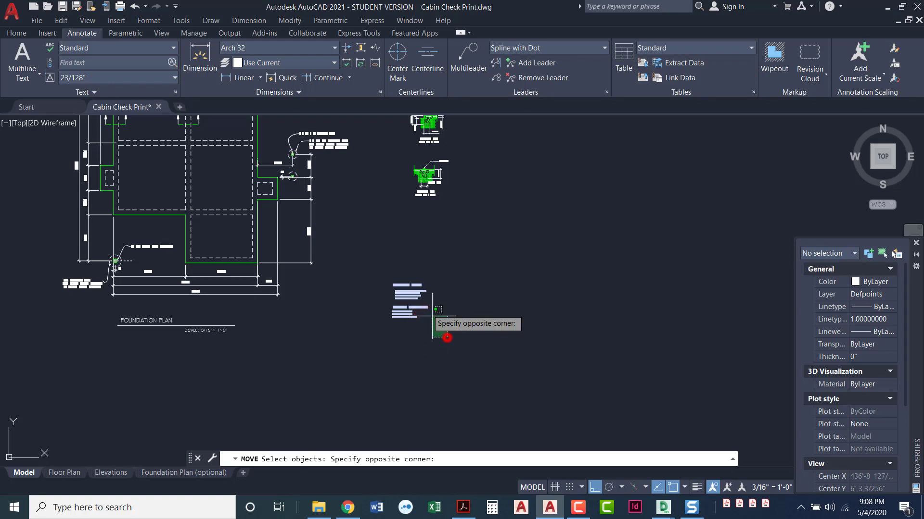
click(375, 261)
click(391, 298)
key(Return)
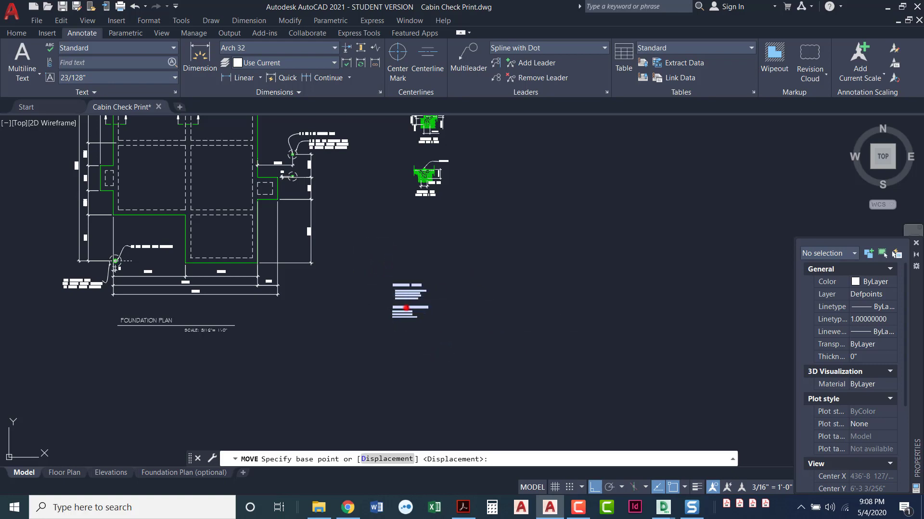
click(406, 307)
click(425, 231)
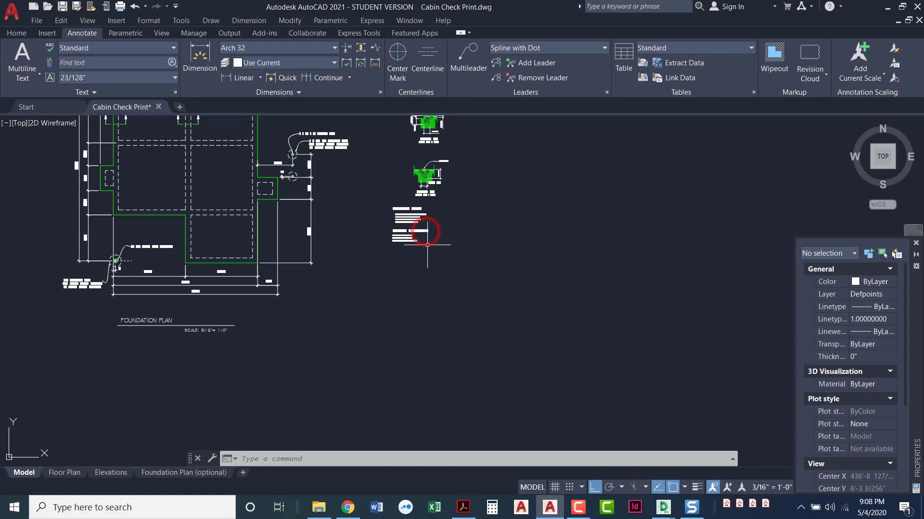
Move both note blocks horizontally about 3'-0" to the right so they sit beneath the Section B-B detail.
scroll(419, 289, up, 3)
key(space)
click(414, 340)
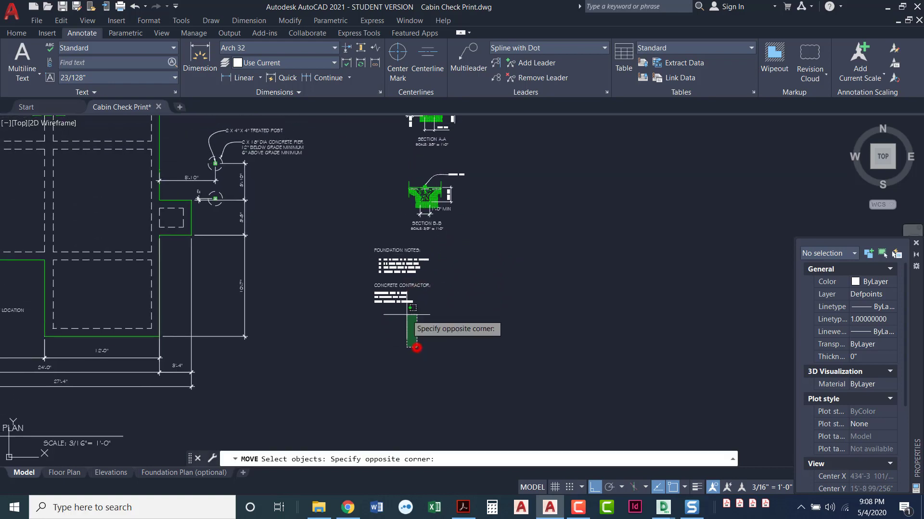
click(374, 241)
key(Return)
click(390, 267)
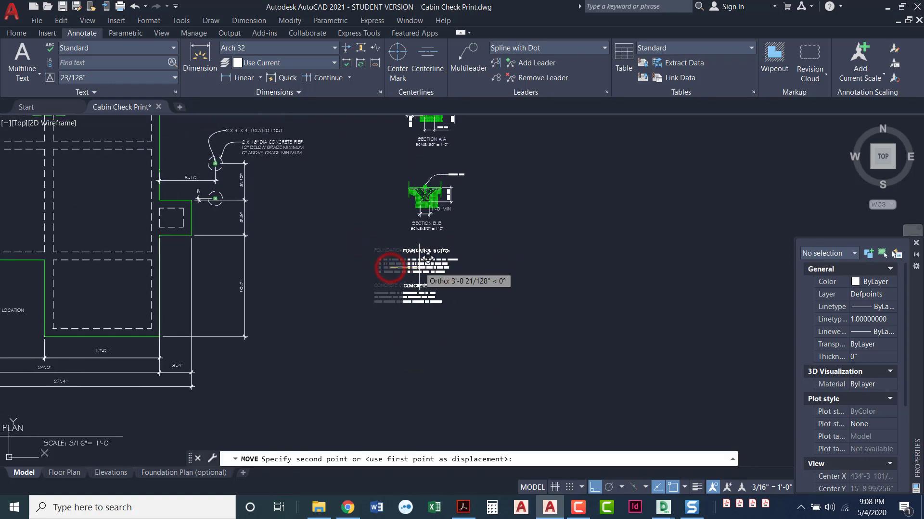
click(419, 266)
Switch to the Foundation Plan (optional) layout and select its viewport.
scroll(419, 267, down, 3)
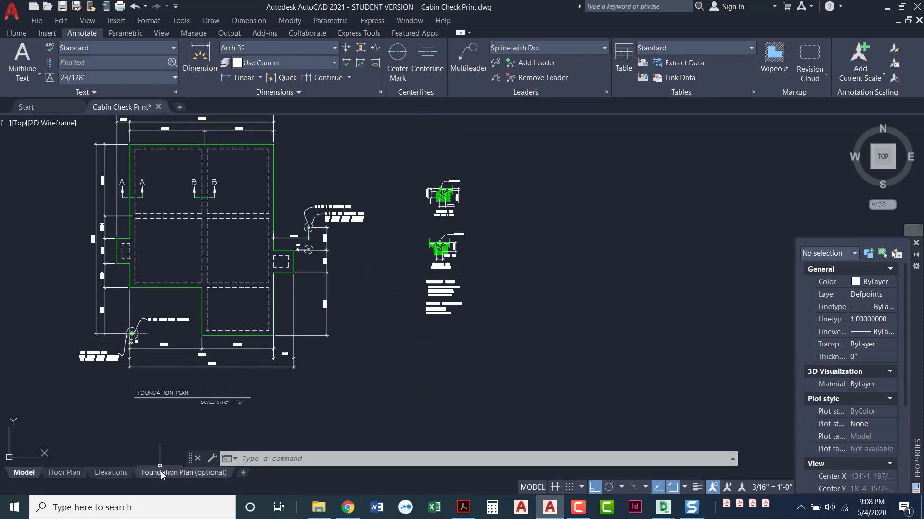
click(184, 473)
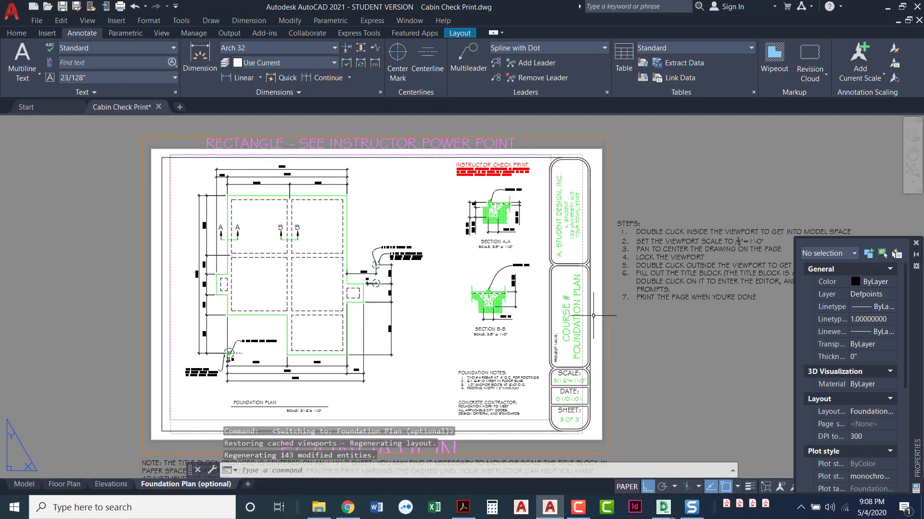
click(608, 313)
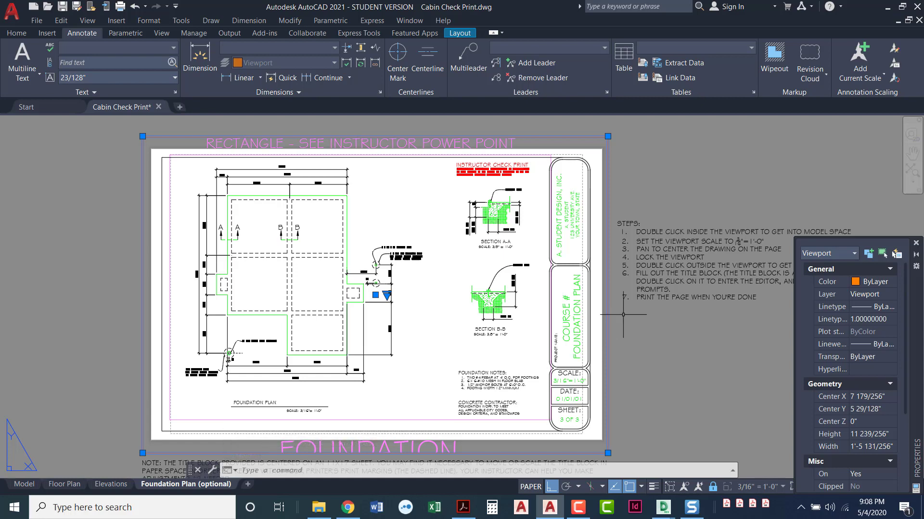
Delete the selected viewport from the Foundation Plan layout.
key(Delete)
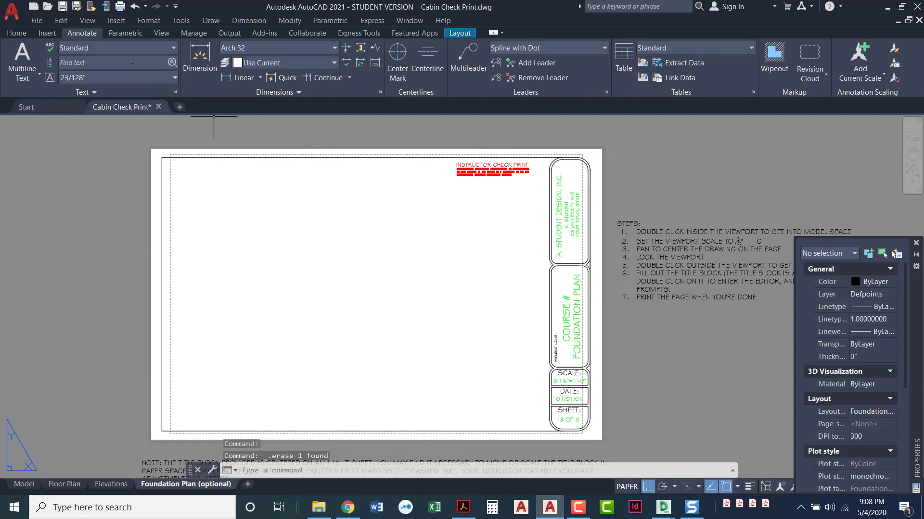
click(89, 23)
mouse_move(145, 175)
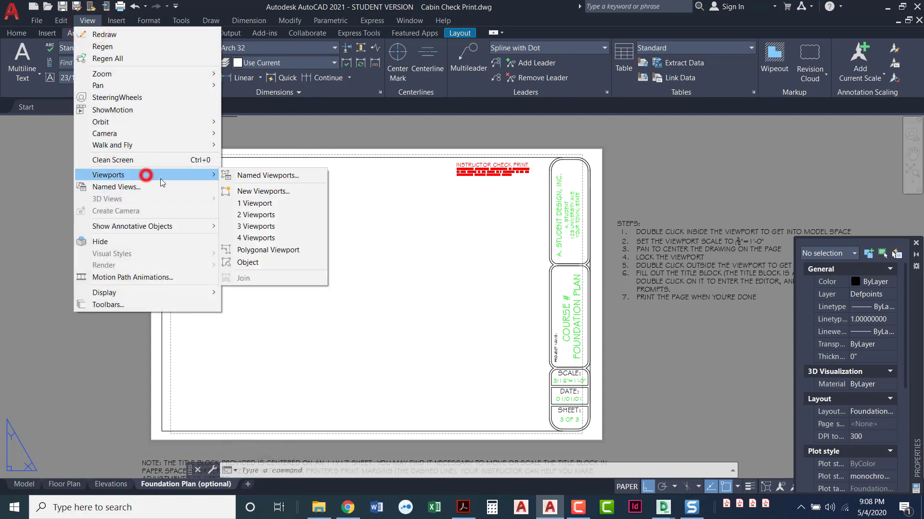
click(267, 215)
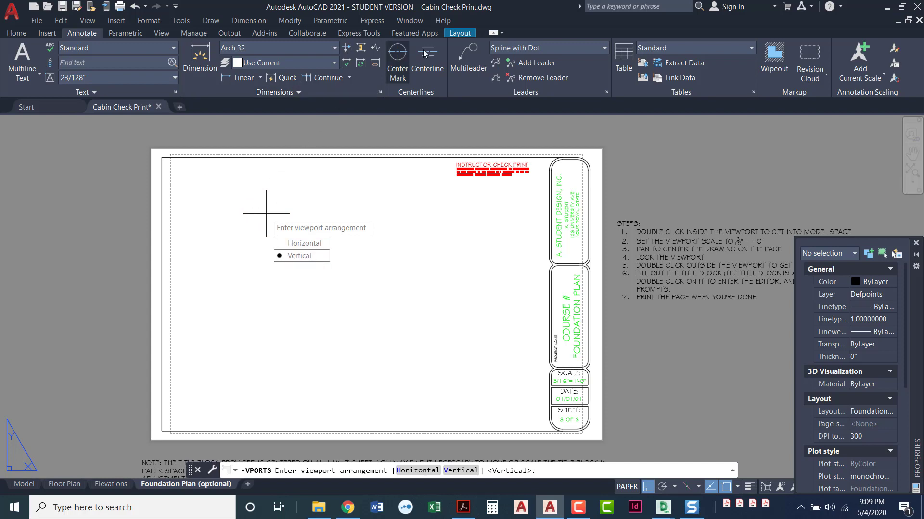
Create a Two: Vertical viewport arrangement spanning the whole sheet.
click(456, 33)
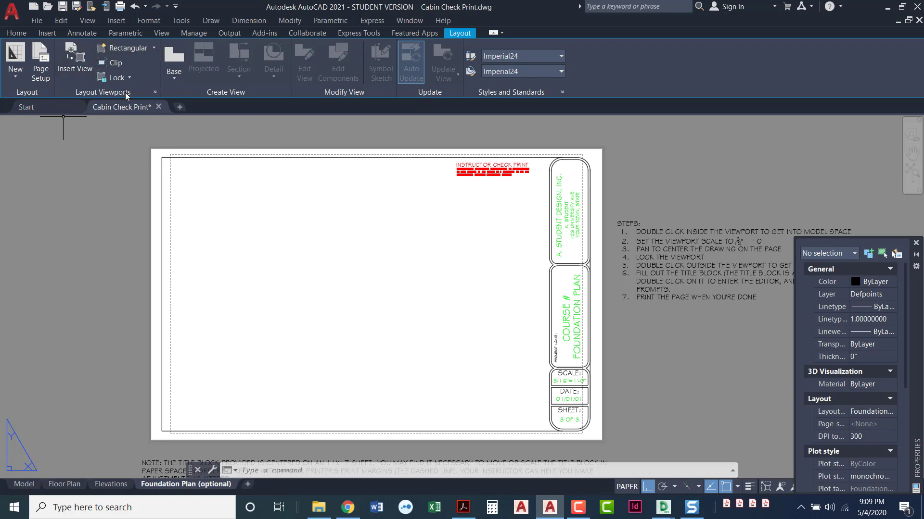
click(155, 92)
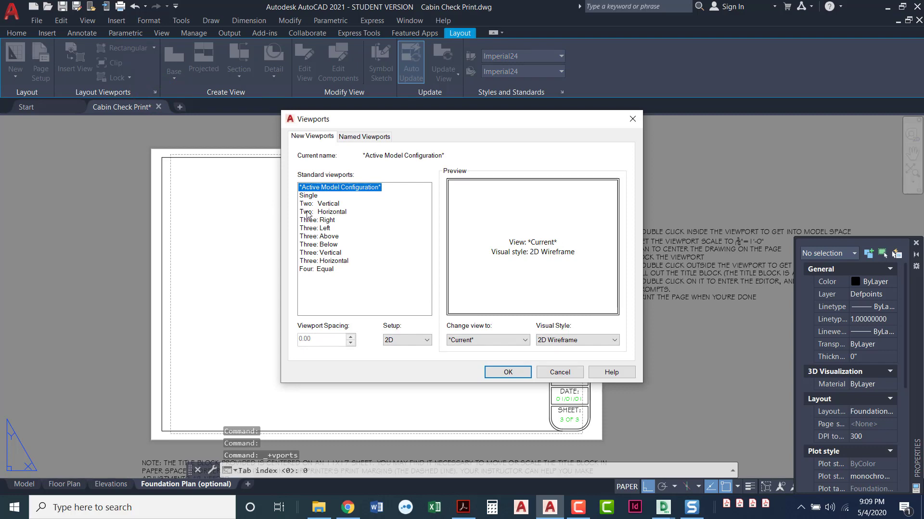
click(306, 213)
click(307, 204)
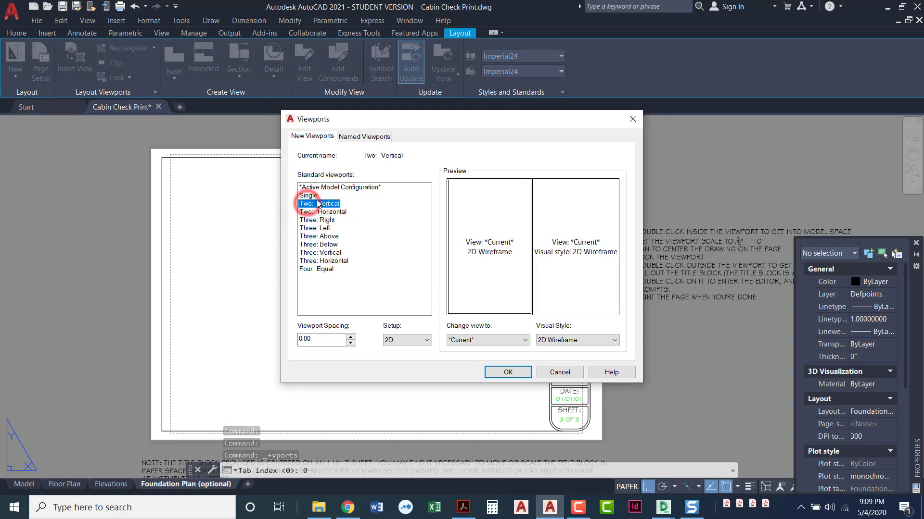
click(508, 373)
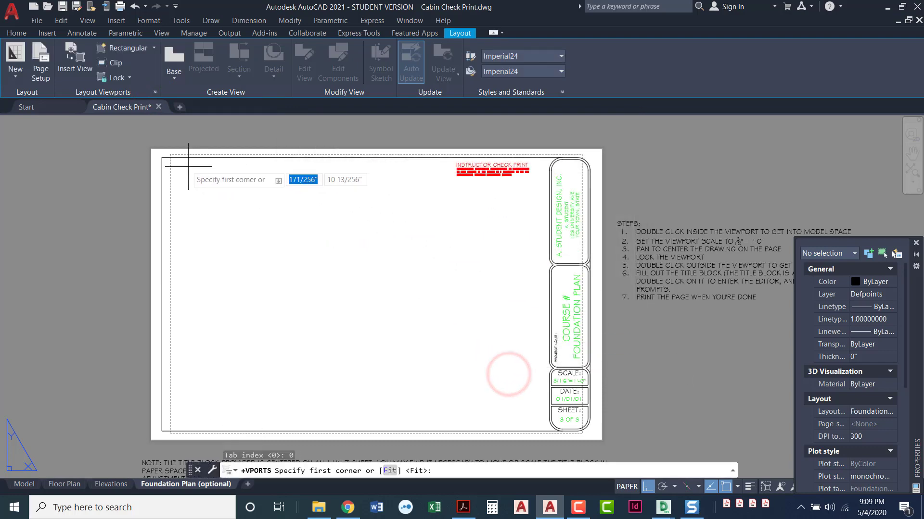
click(607, 445)
Pull the second viewport's outer edge in to clear the title block and shift the shared boundary toward it, widening the plan viewport.
click(437, 381)
click(355, 334)
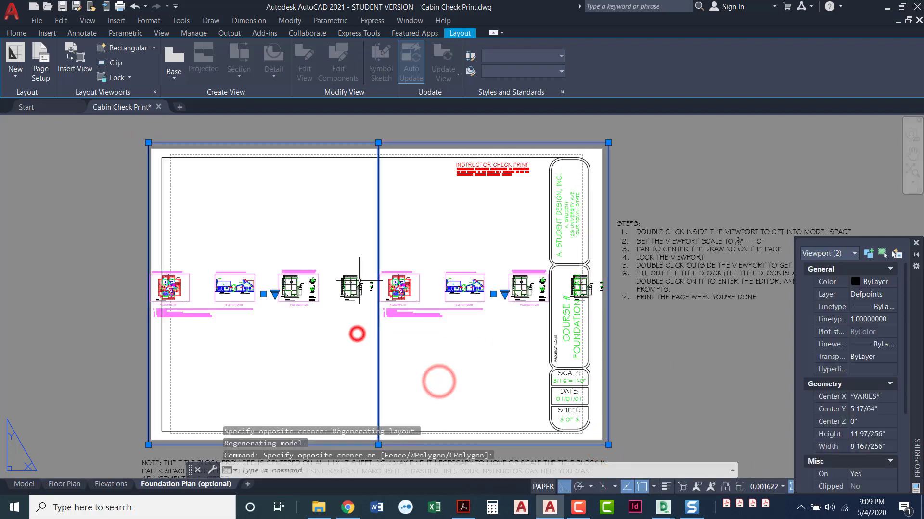
click(379, 142)
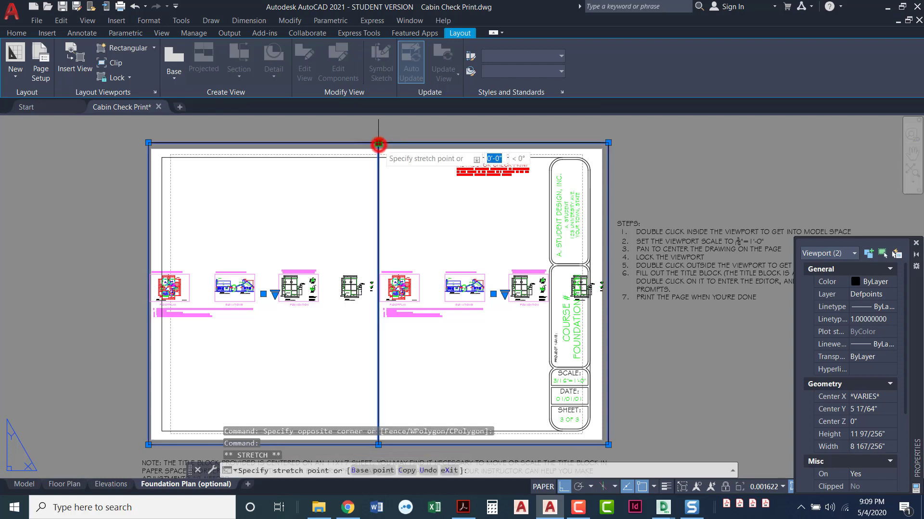
click(429, 143)
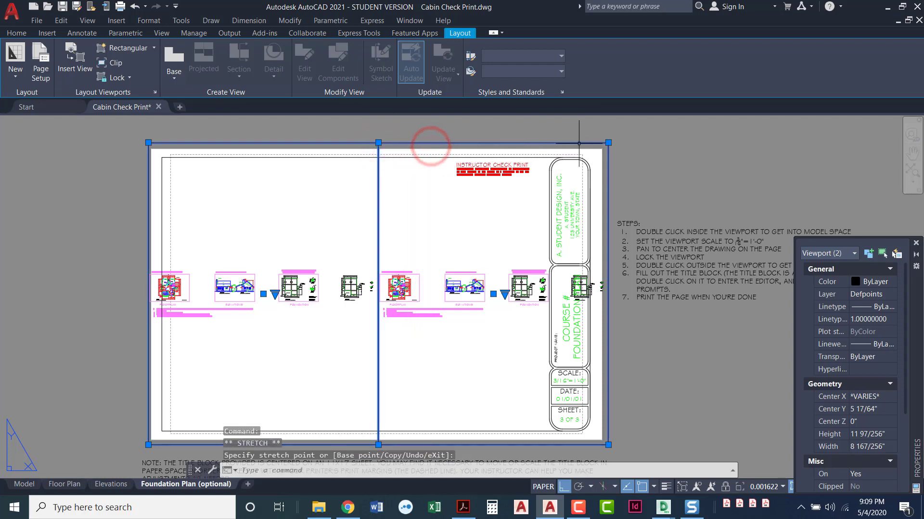
click(608, 142)
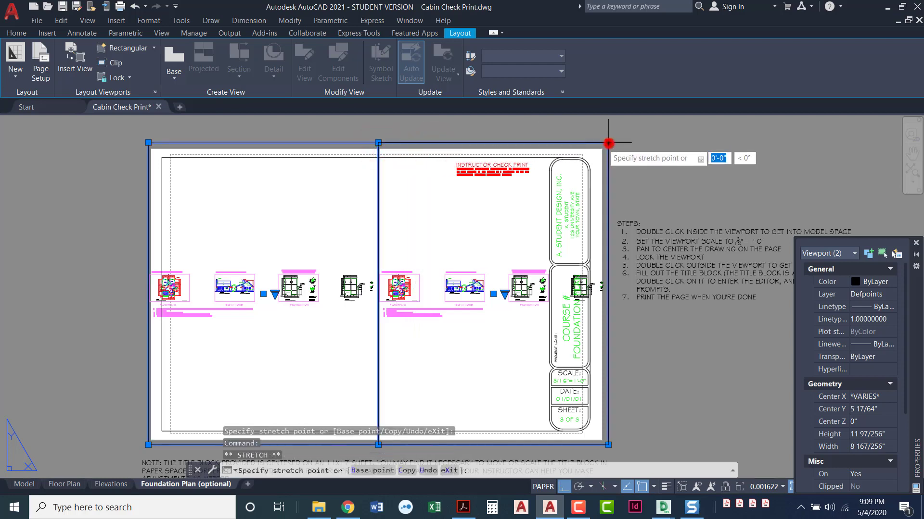
click(539, 128)
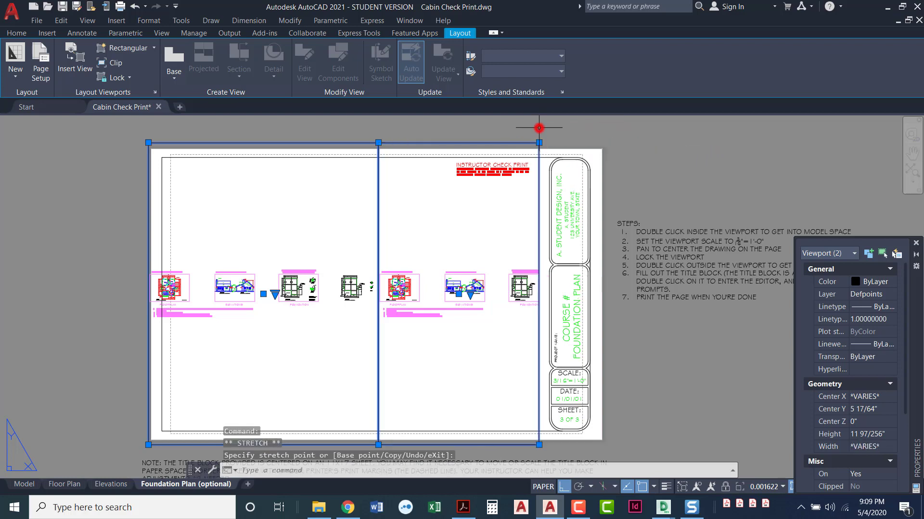
click(378, 142)
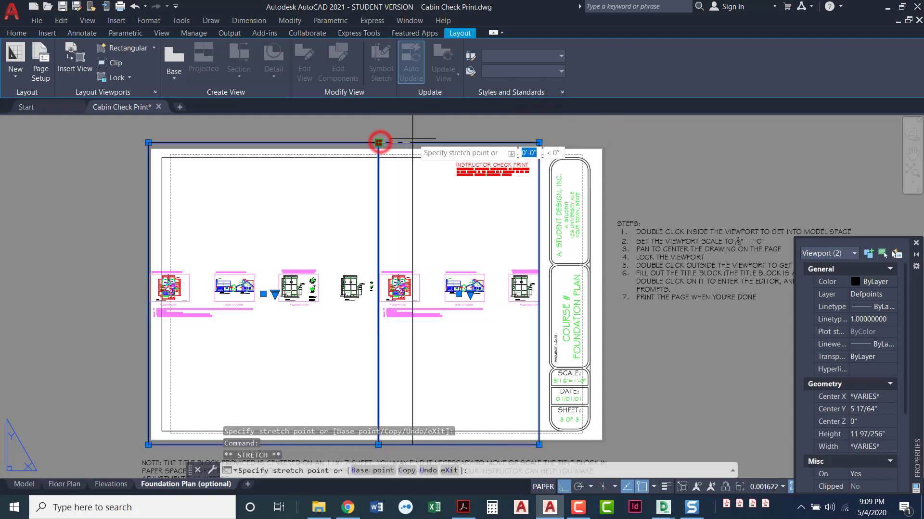
click(445, 141)
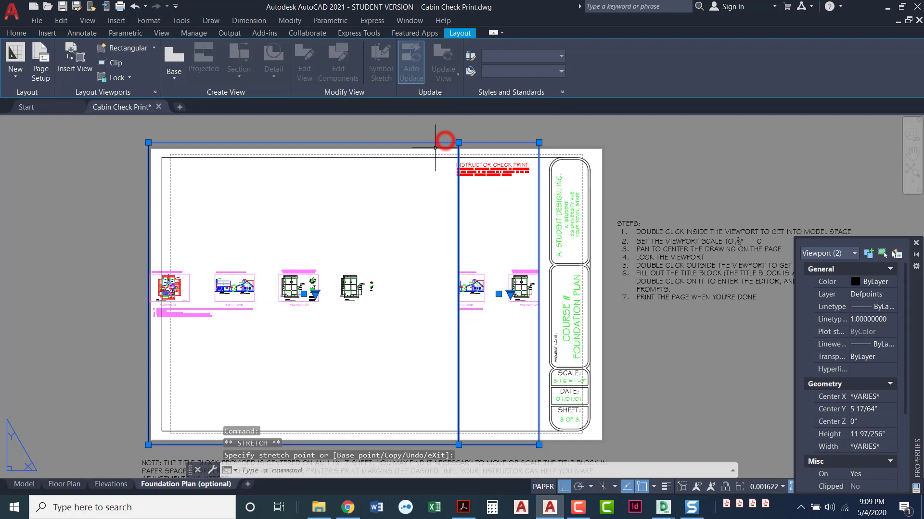
Set the wider viewport's scale to 3/16" = 1'-0" and center the foundation plan in it.
click(308, 326)
double_click(308, 326)
scroll(309, 319, up, 3)
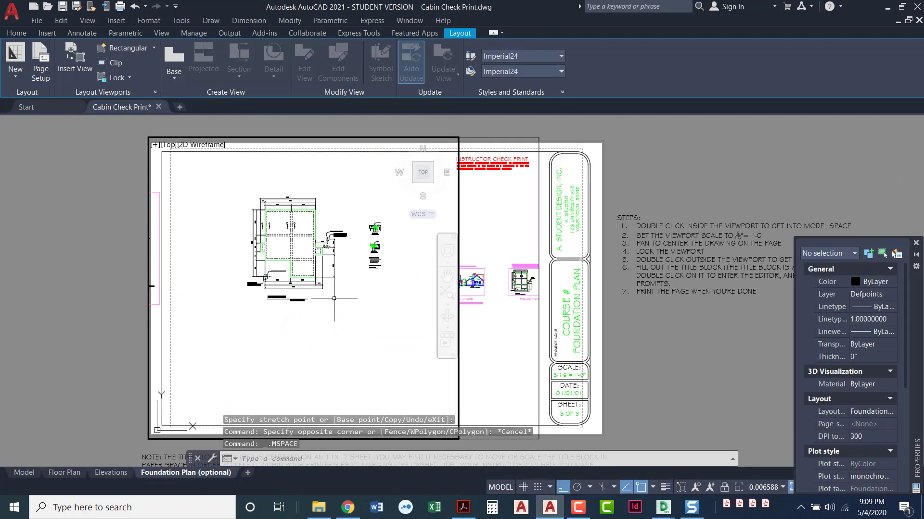
middle_drag(312, 322, 344, 340)
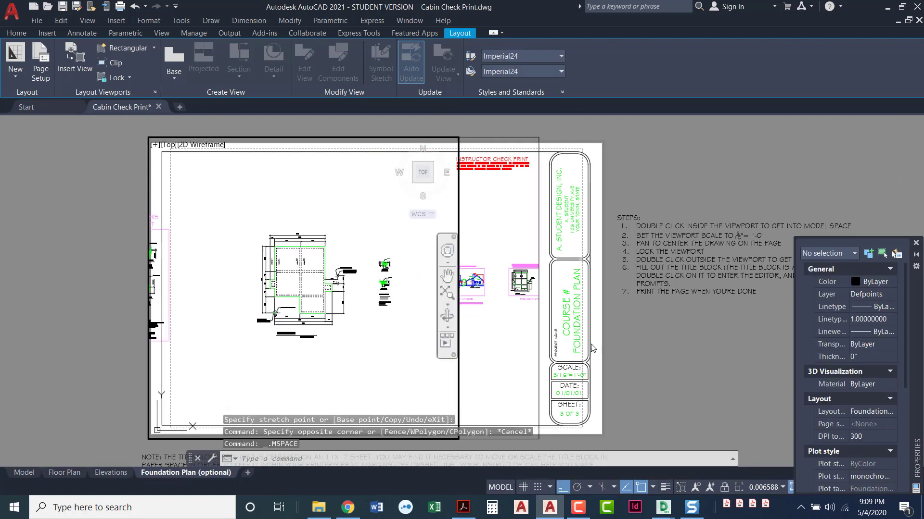
click(916, 243)
click(763, 487)
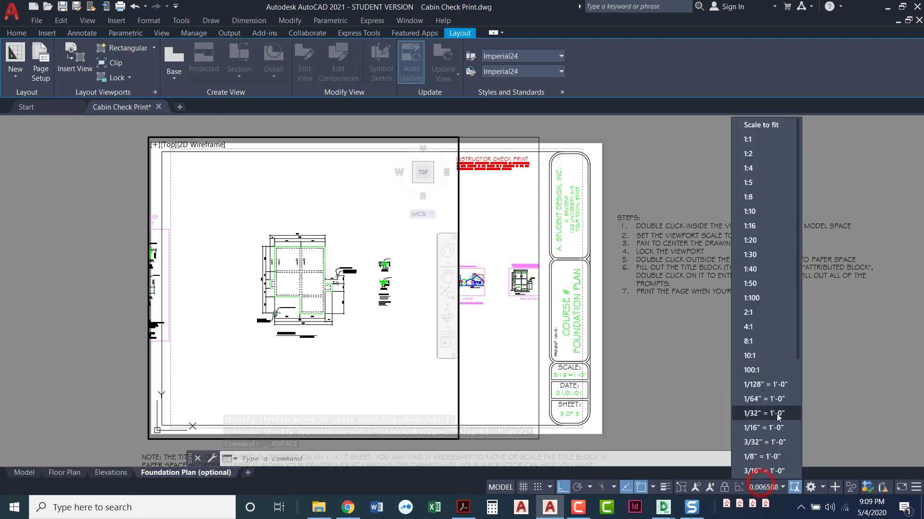
scroll(767, 424, down, 2)
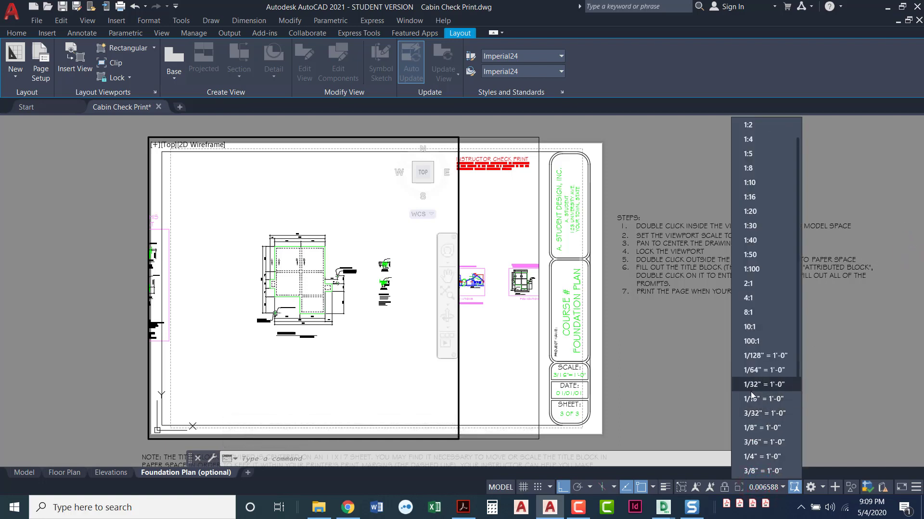
click(760, 443)
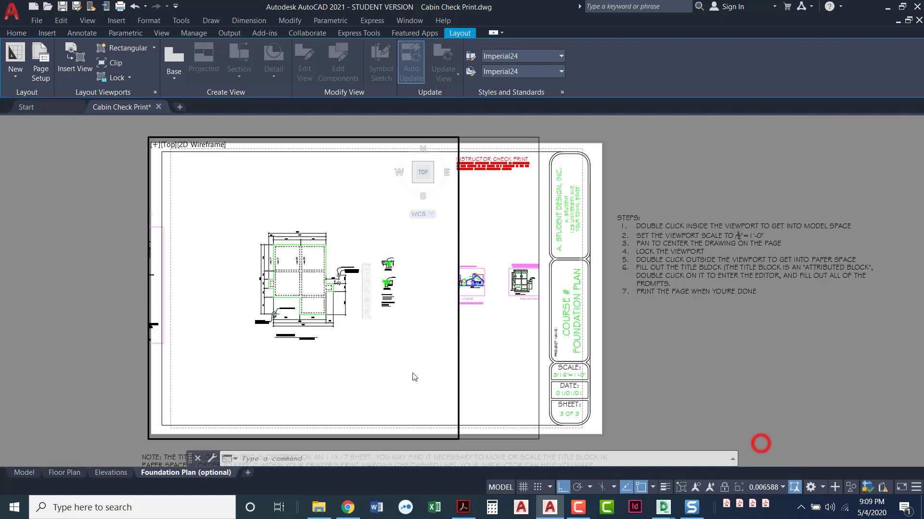
middle_drag(381, 355, 389, 364)
Return to paper space and move the viewports' shared boundary about 0.6" back toward the foundation plan.
click(484, 369)
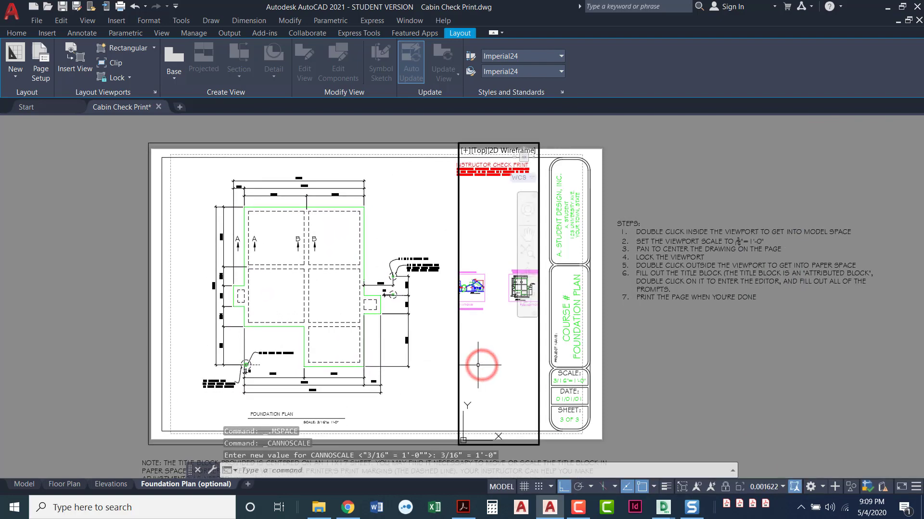
double_click(650, 182)
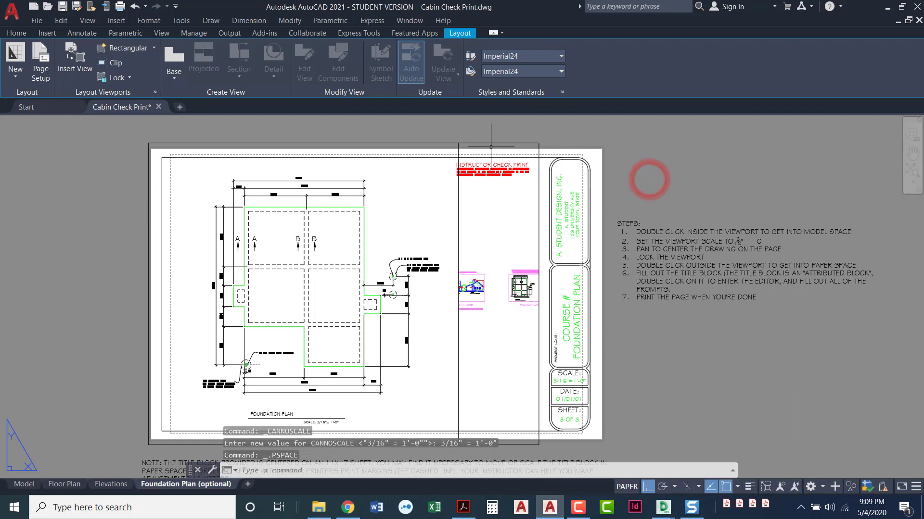
click(464, 132)
click(451, 151)
click(458, 143)
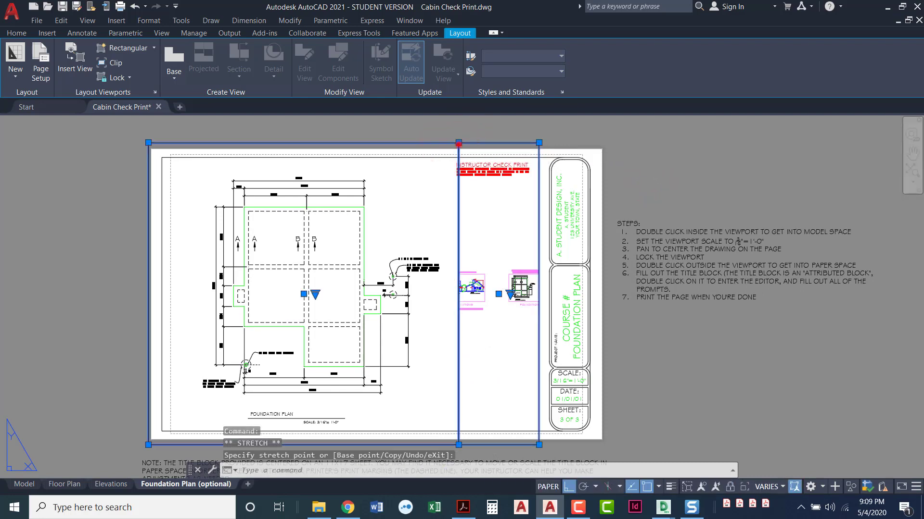
click(458, 143)
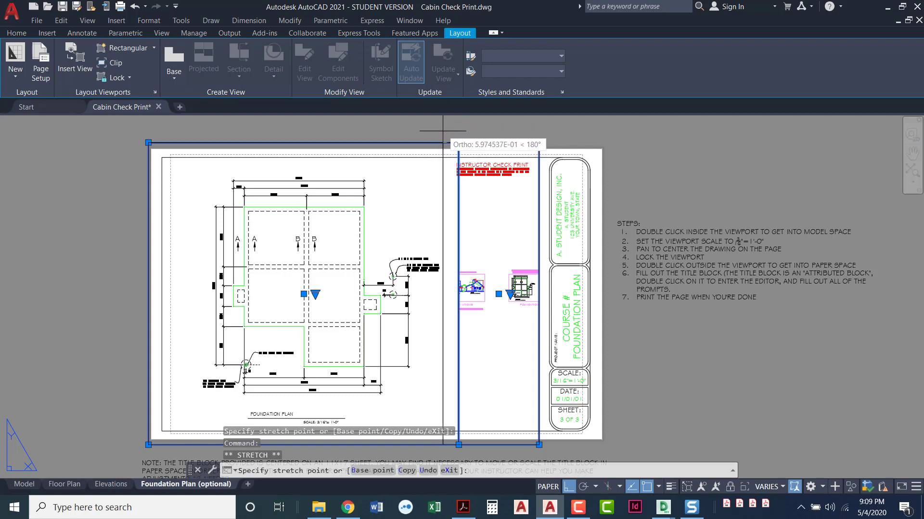
click(442, 130)
Set the narrow viewport's scale to 3/8" = 1'-0" and position the section details and notes below the instructor check print text.
double_click(476, 233)
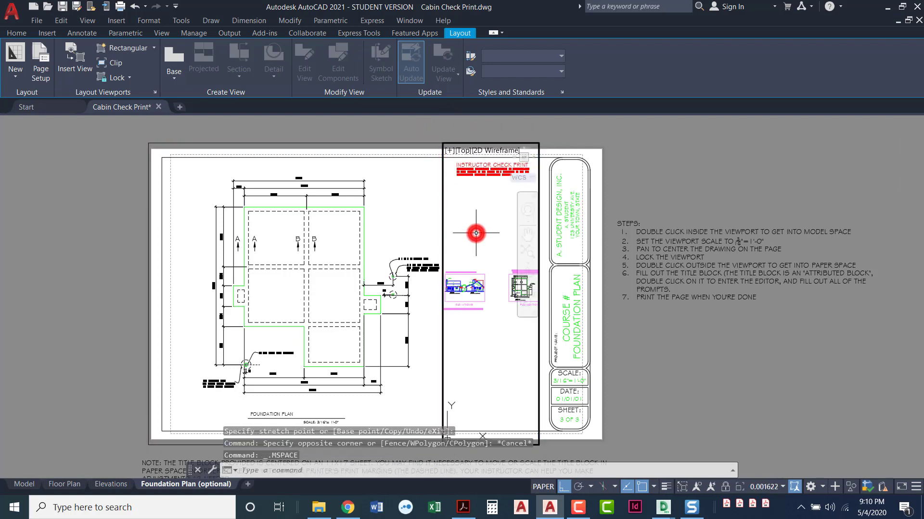
scroll(471, 306, up, 4)
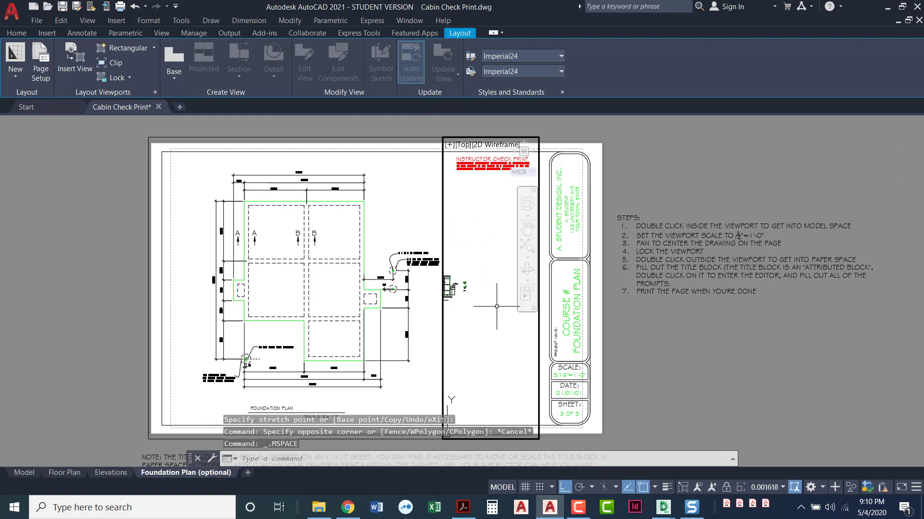
scroll(470, 288, up, 6)
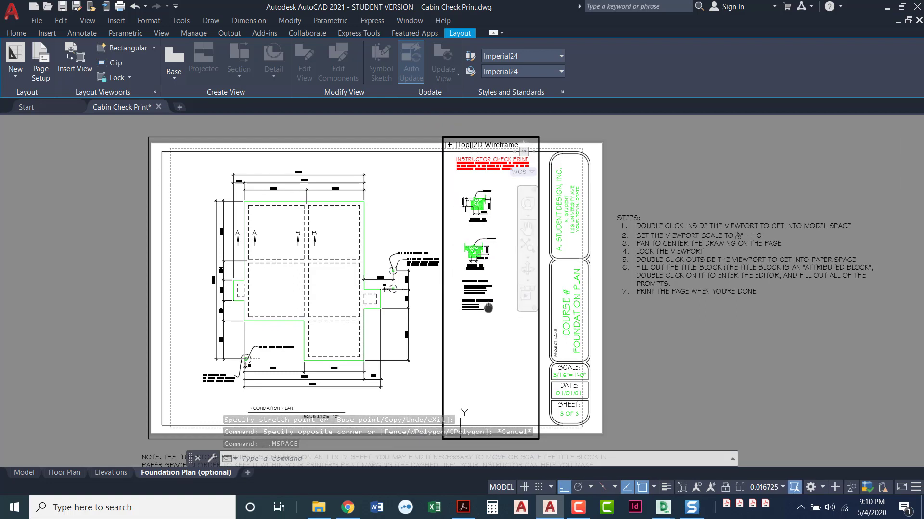
click(782, 487)
scroll(769, 413, down, 2)
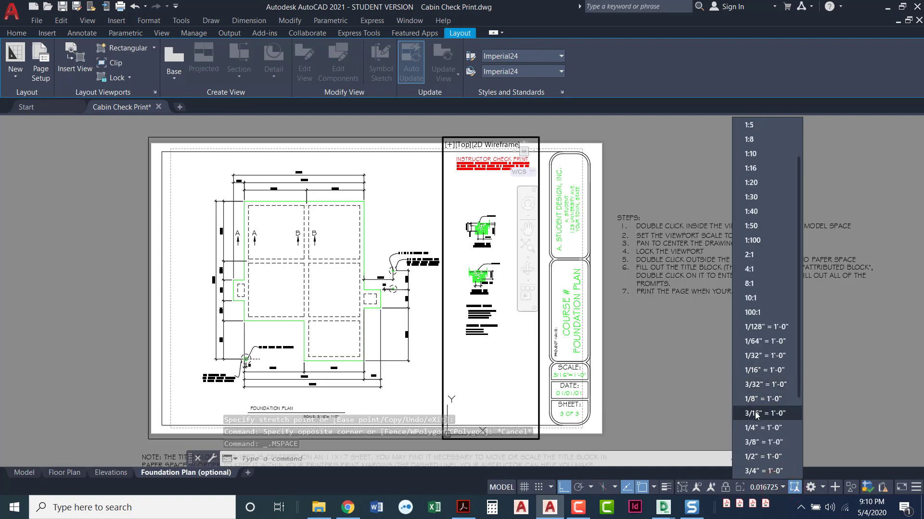
click(757, 442)
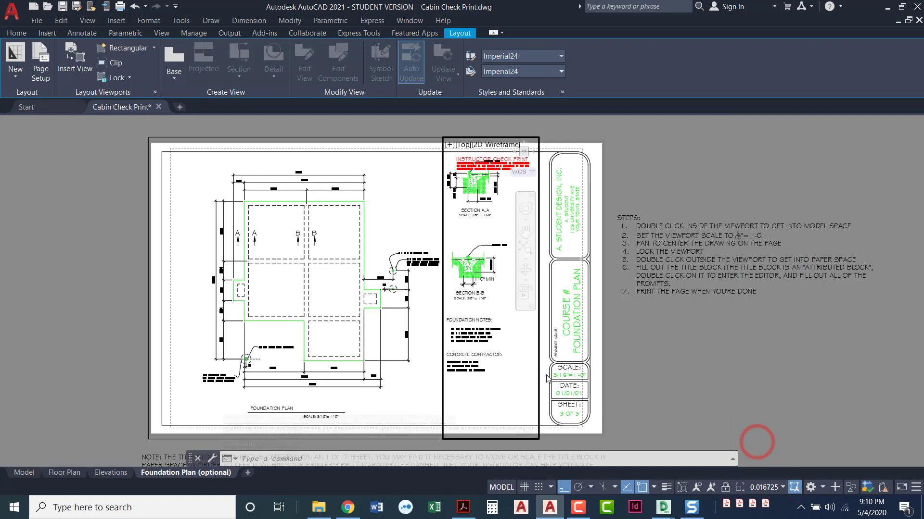
middle_drag(484, 366, 495, 388)
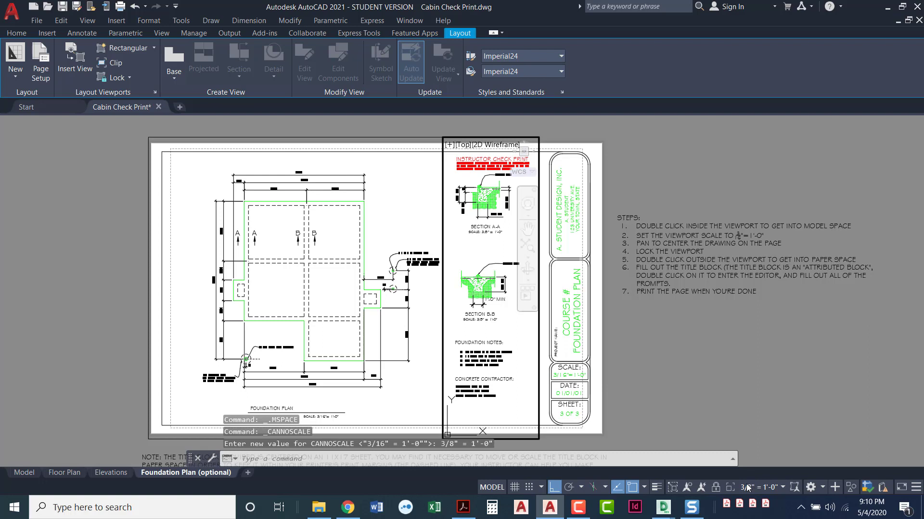
Lock the foundation plan viewport and return to paper space.
click(418, 407)
click(712, 487)
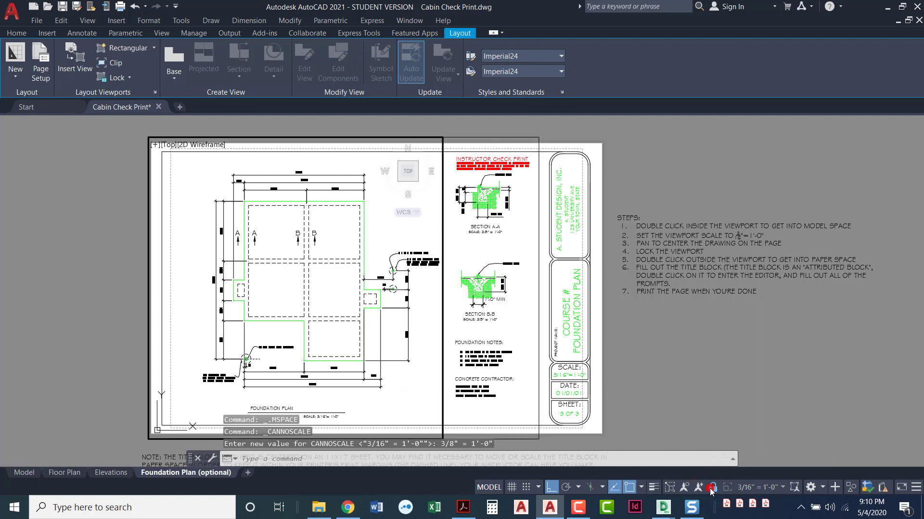
double_click(681, 405)
Assign both viewports to the Viewport layer and clear the selection.
click(453, 136)
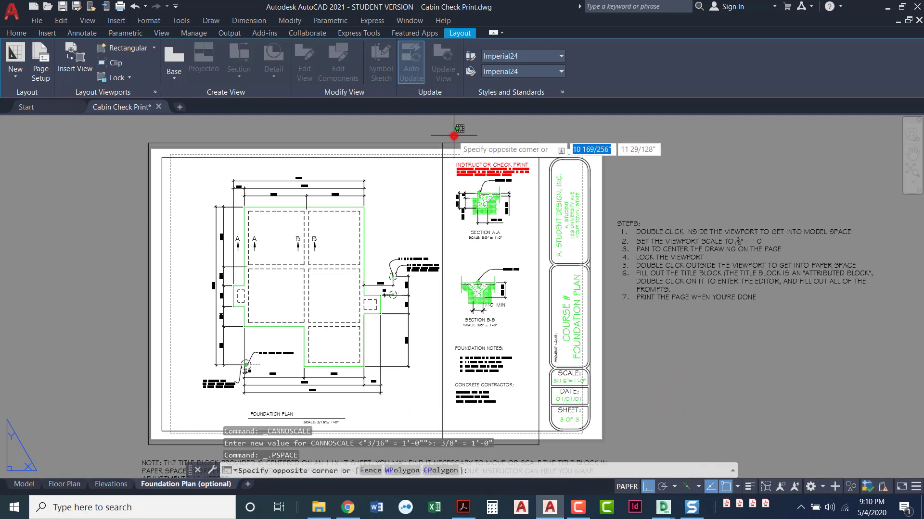
click(435, 144)
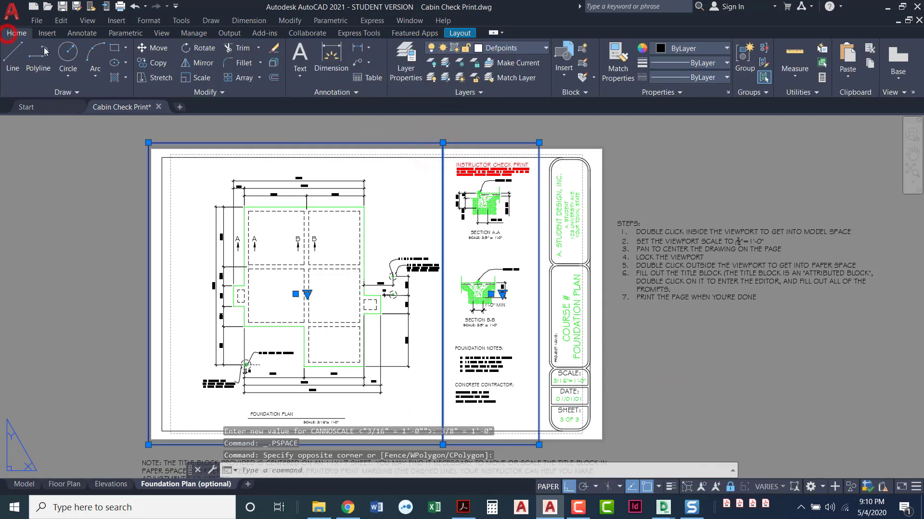
click(521, 51)
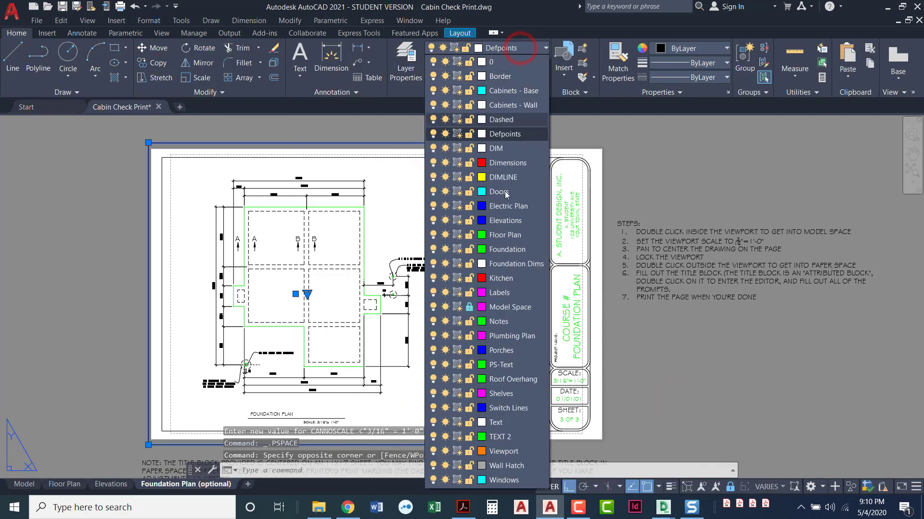
click(505, 453)
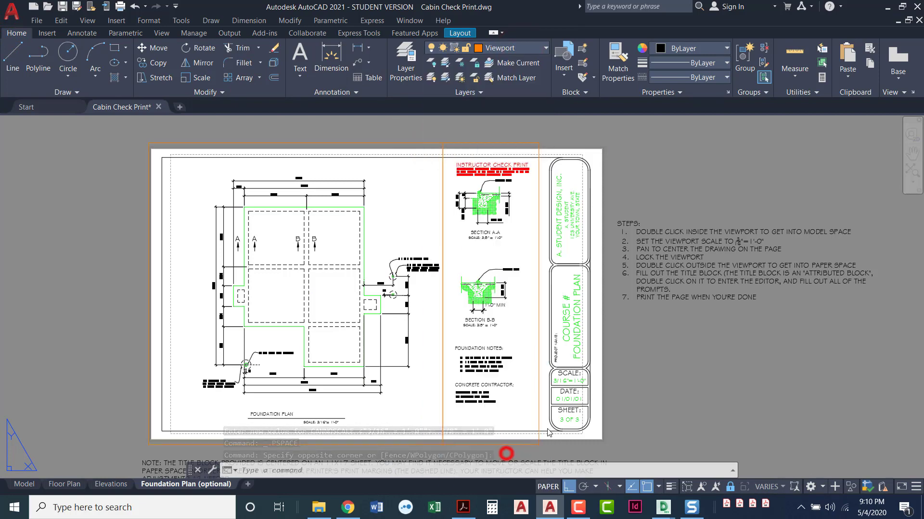
key(Escape)
key(Escape)
key(Escape)
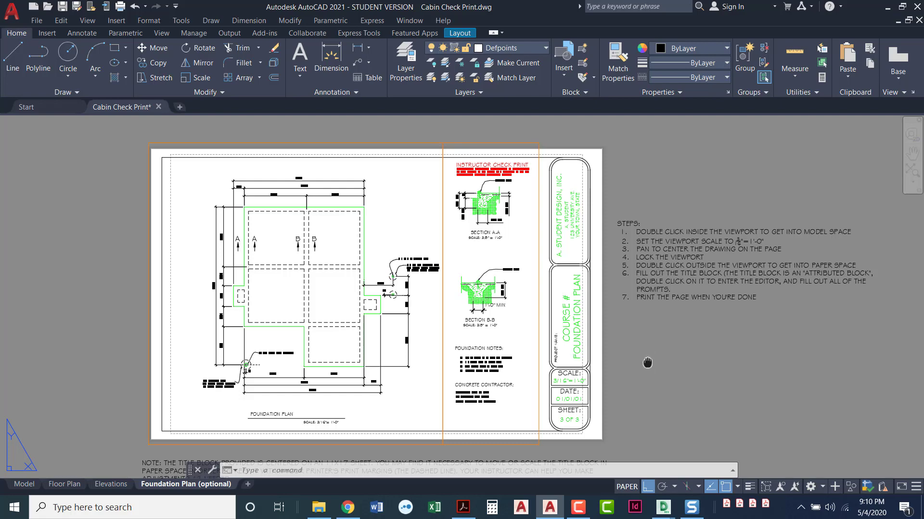
middle_drag(647, 363, 661, 360)
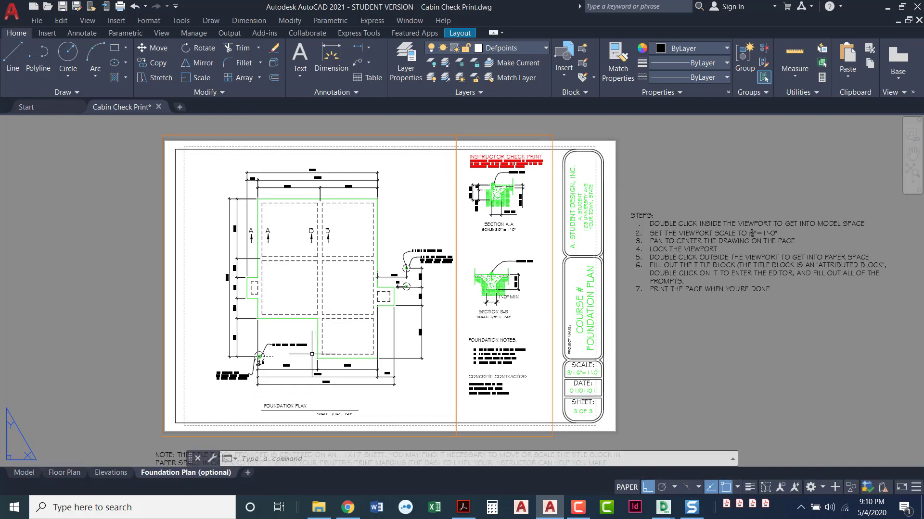
double_click(354, 403)
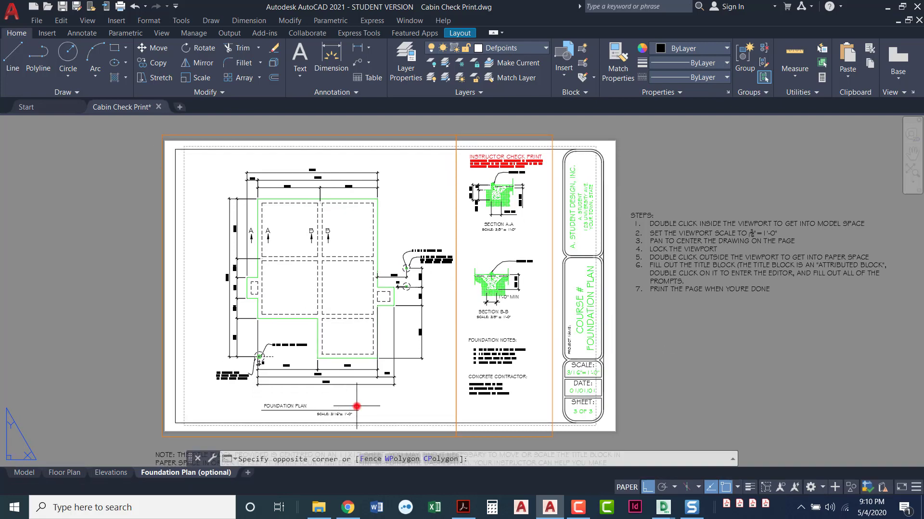
click(483, 413)
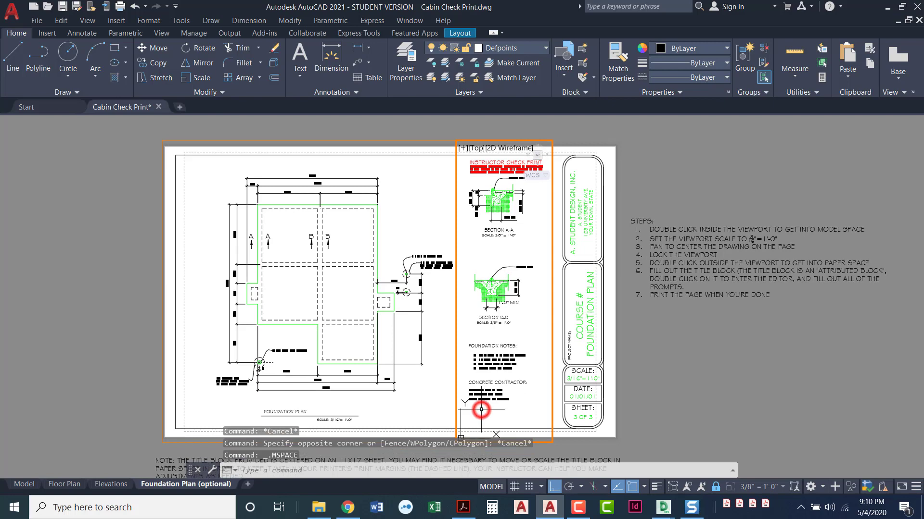
double_click(672, 407)
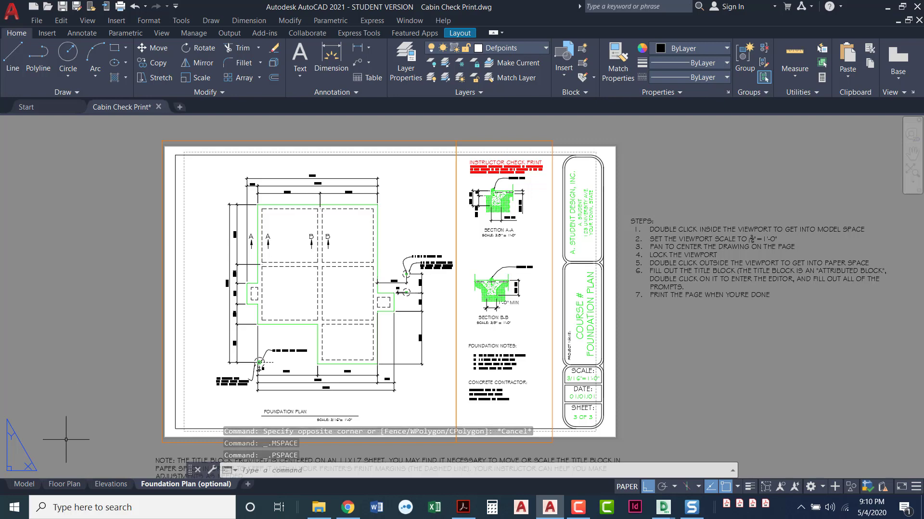
Switch to model space and assign the Arch 32 dimension style to the 1'-0" MIN footing width dimension in Section B-B.
click(24, 484)
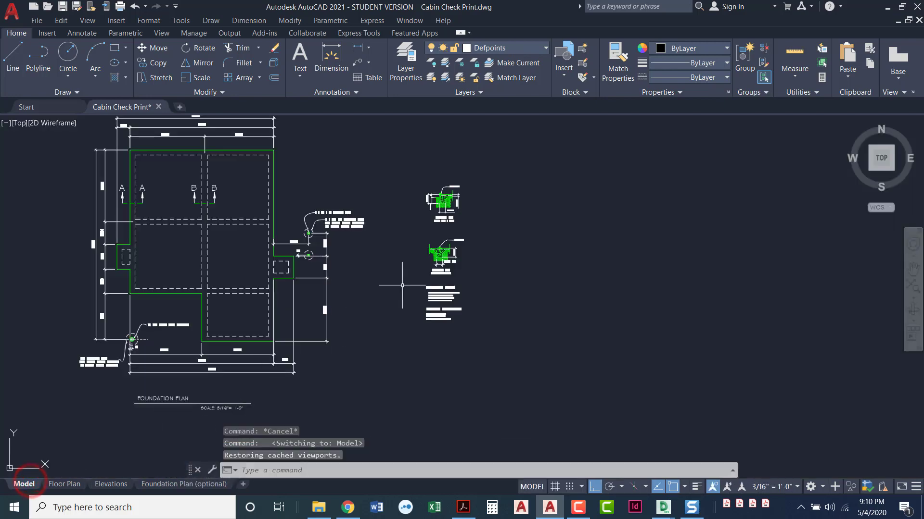
scroll(424, 269, up, 5)
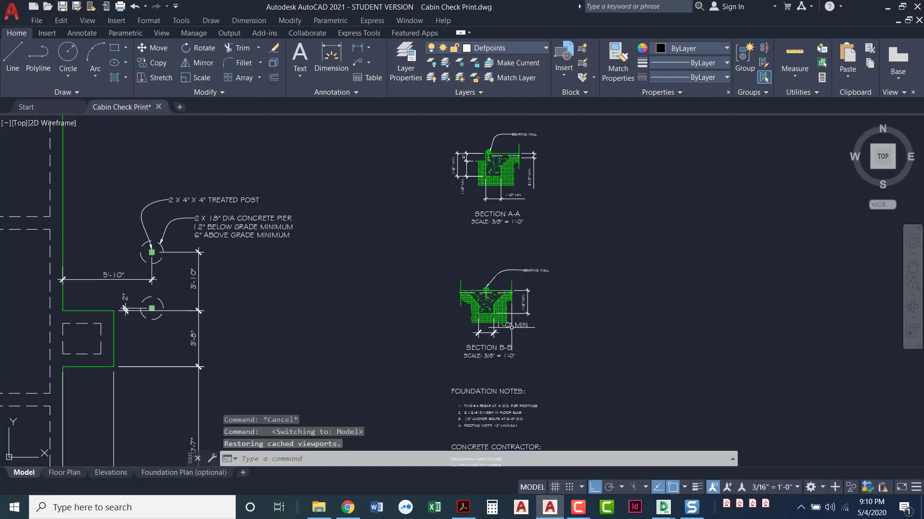
click(512, 328)
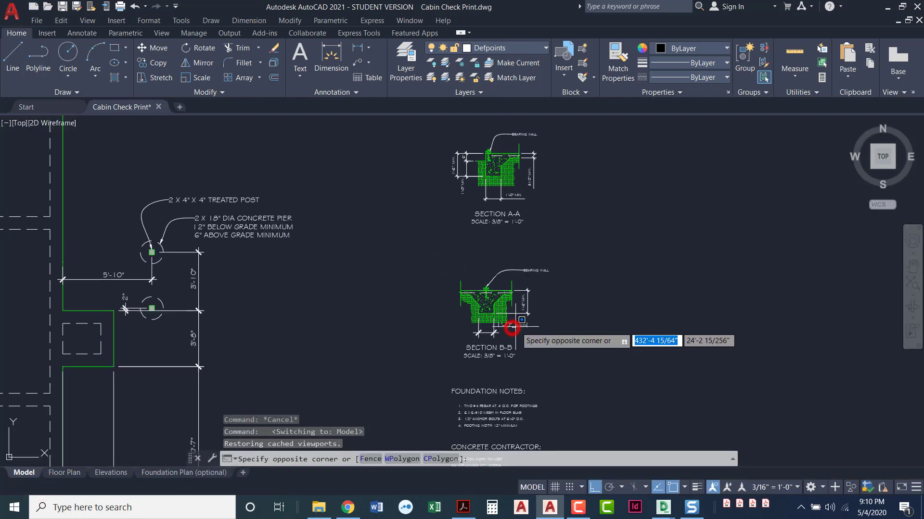
click(536, 333)
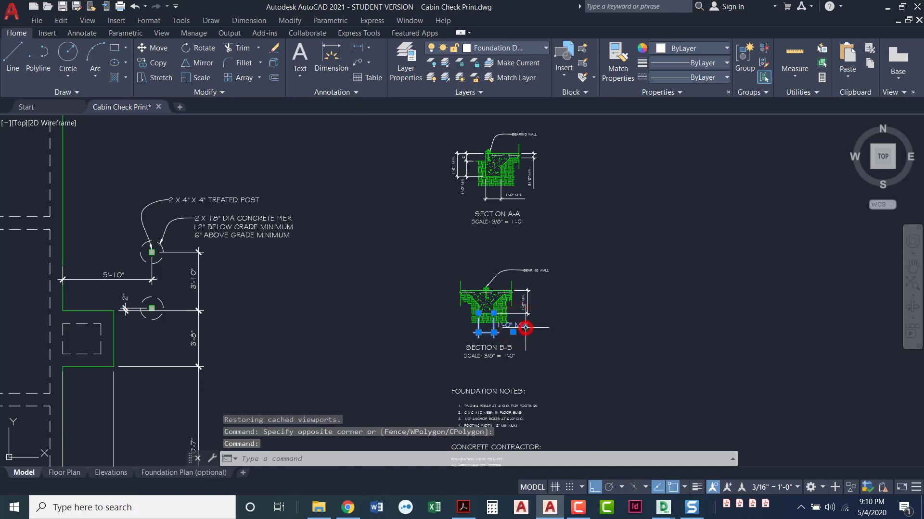
click(82, 33)
click(298, 52)
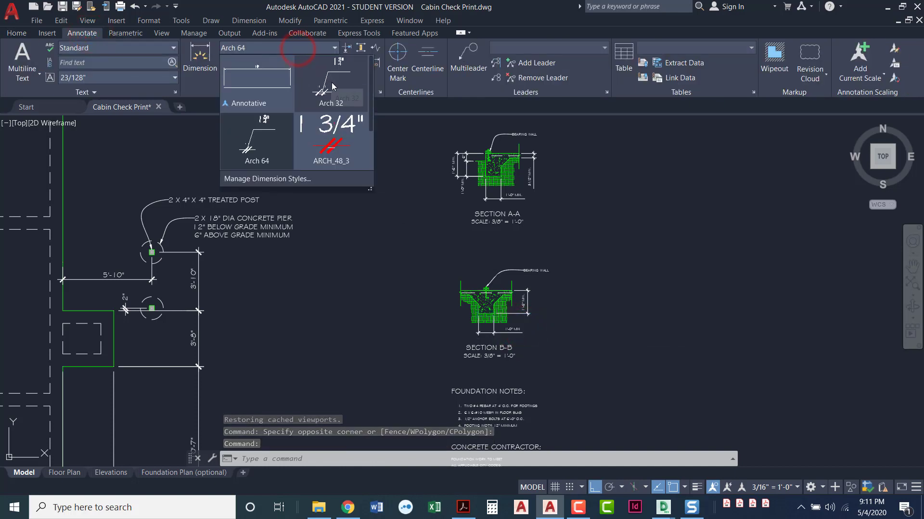
click(331, 86)
key(Escape)
key(Escape)
Move the text of Section B-B's footing width dimension to the middle between its extension lines and clear the selection.
scroll(530, 337, up, 3)
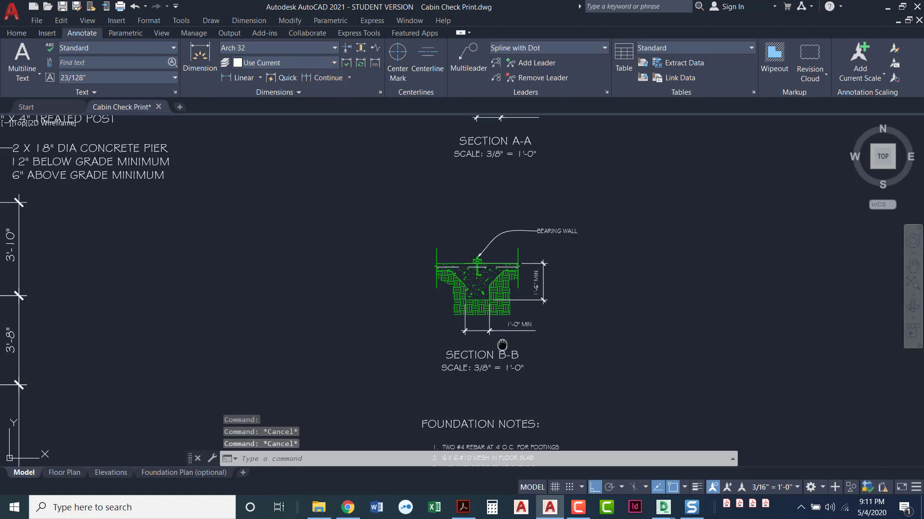
click(542, 338)
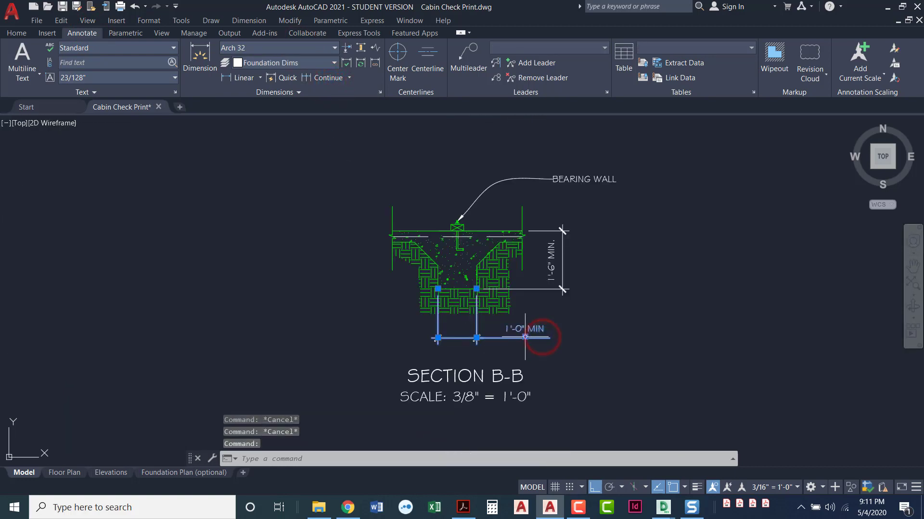
click(525, 337)
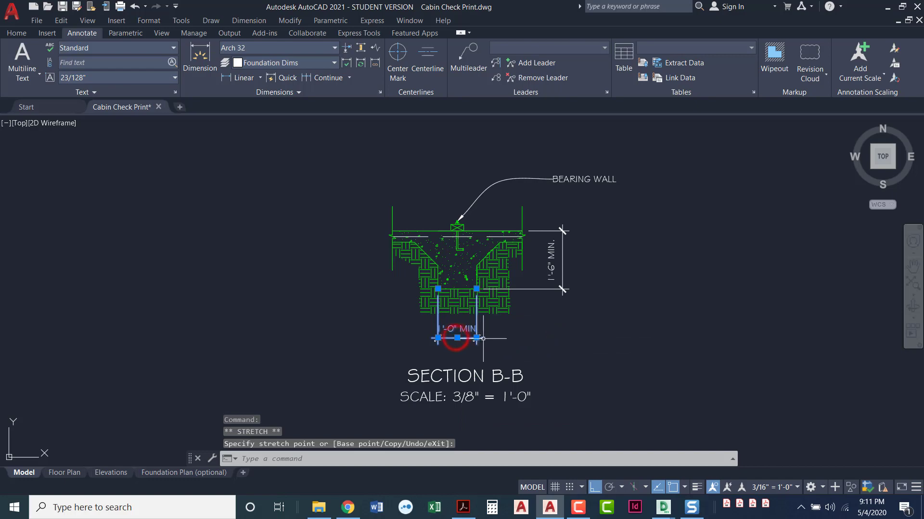
key(Escape)
key(Escape)
scroll(469, 413, down, 4)
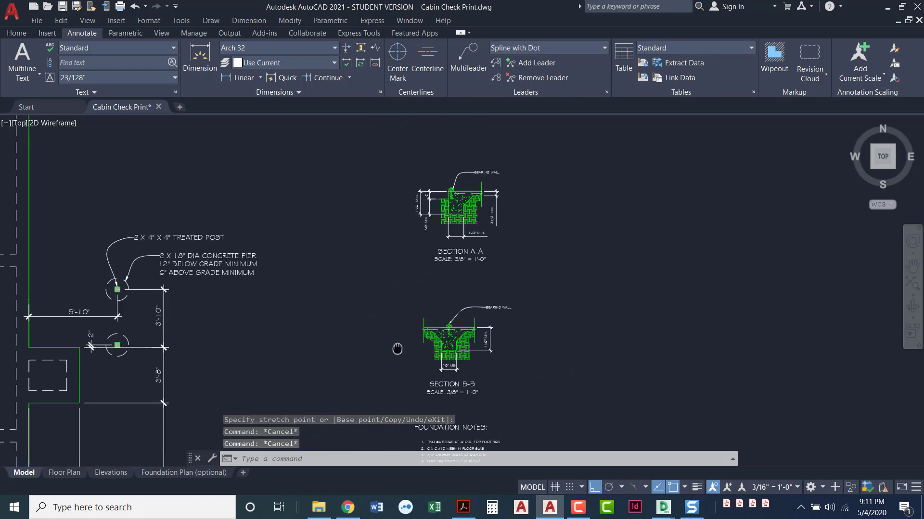
Examine the overall scale in the Arch 32 dimension style's Fit settings, then close the style settings without making changes.
click(379, 93)
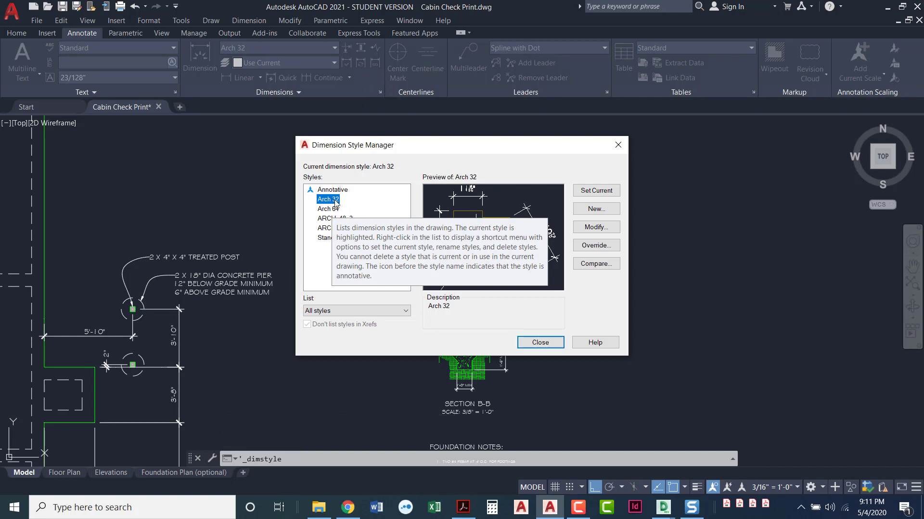
click(605, 229)
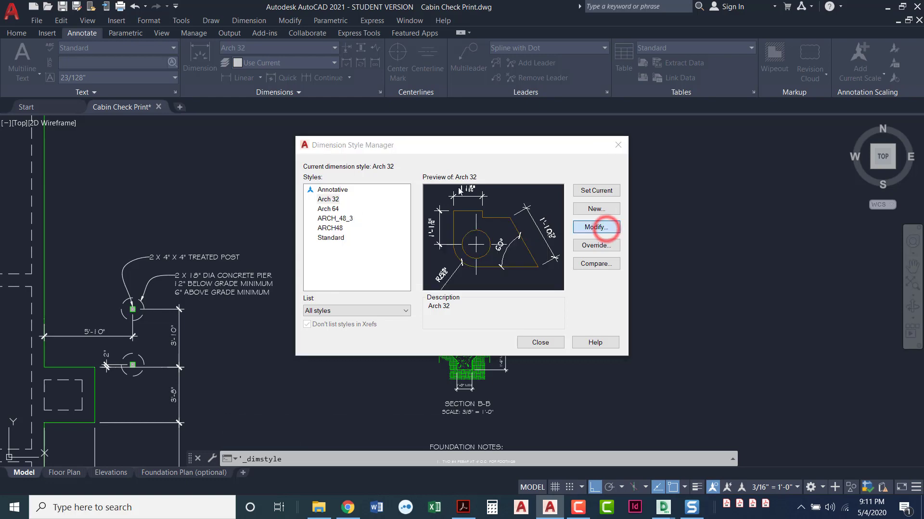
click(402, 122)
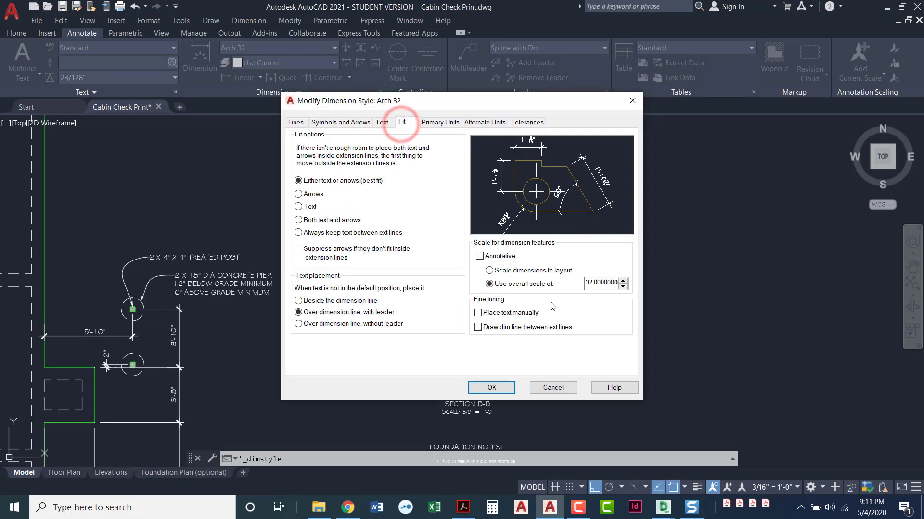
click(549, 391)
click(541, 343)
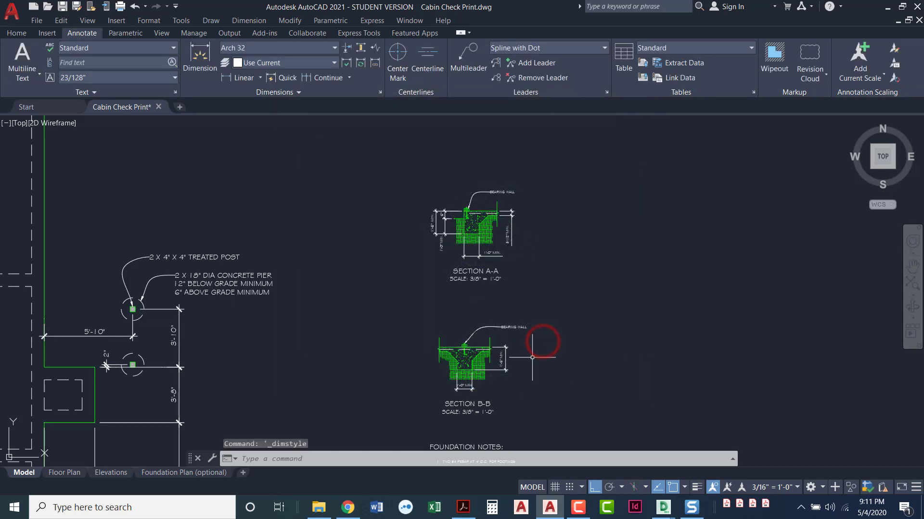
middle_drag(589, 363, 582, 328)
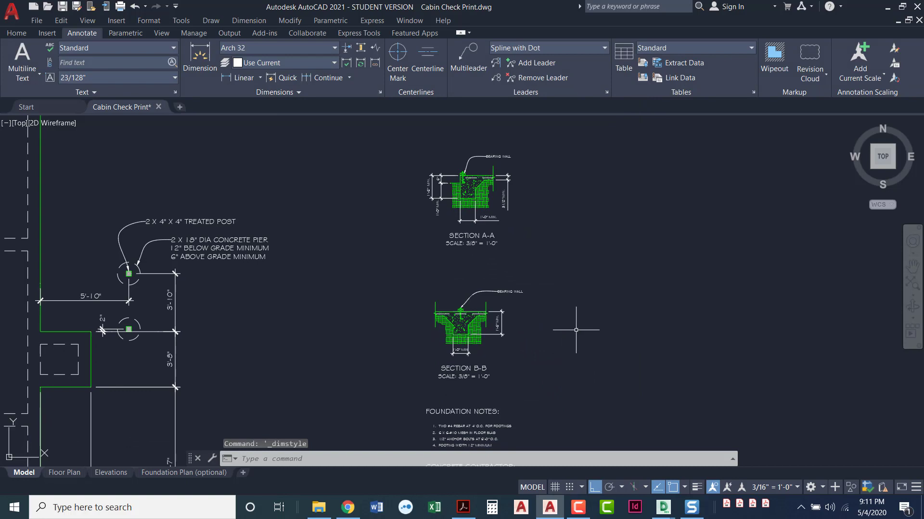